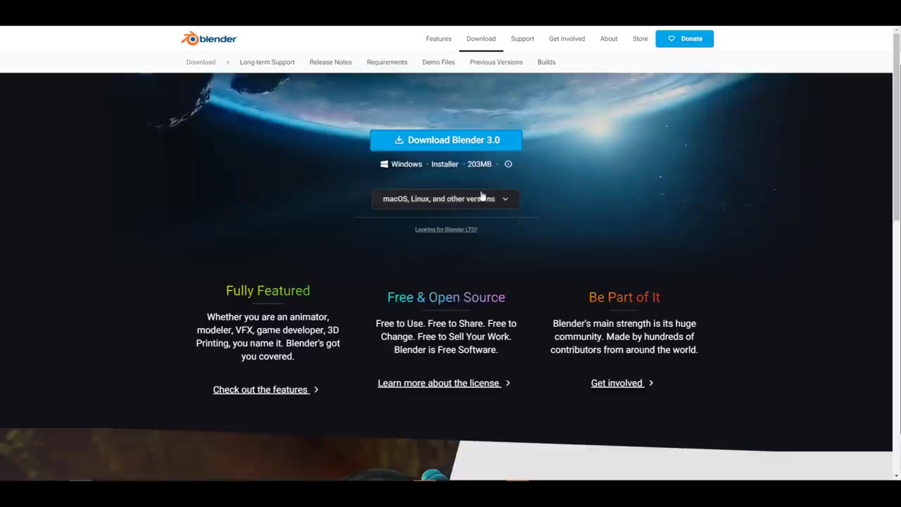
# Step: Open the Daily Builds page on the Blender website and launch Blender 3.1.0 Alpha
pyautogui.scroll(-9, 482, 195)
pyautogui.click(345, 269)
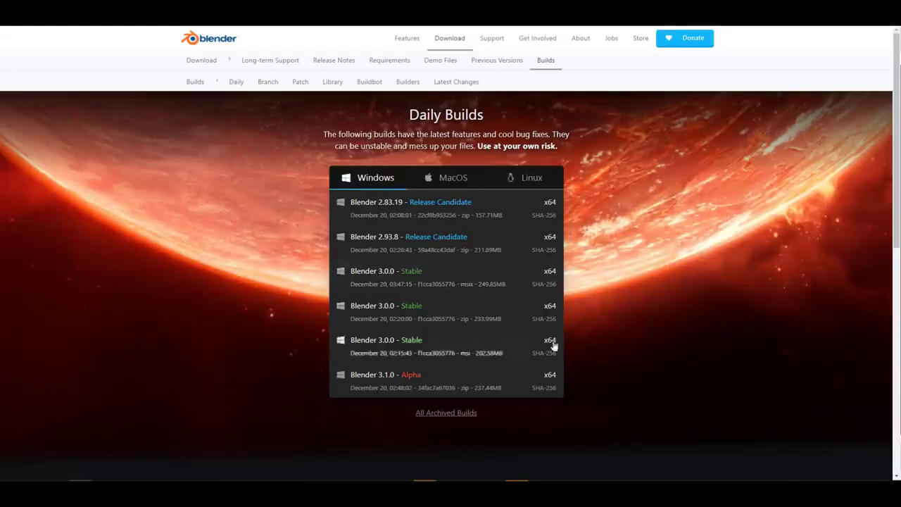
pyautogui.click(307, 88)
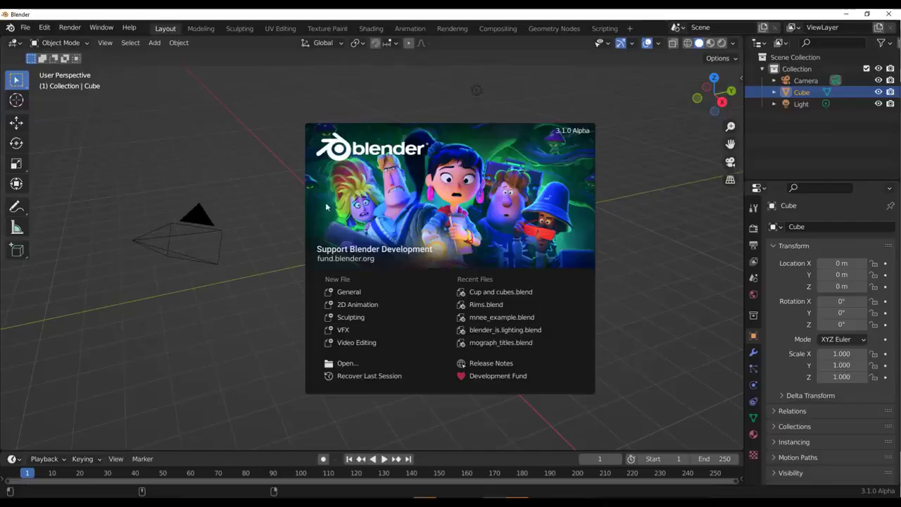
# Step: Dismiss the splash screen and check the Cycles render devices in the system preferences
pyautogui.click(258, 184)
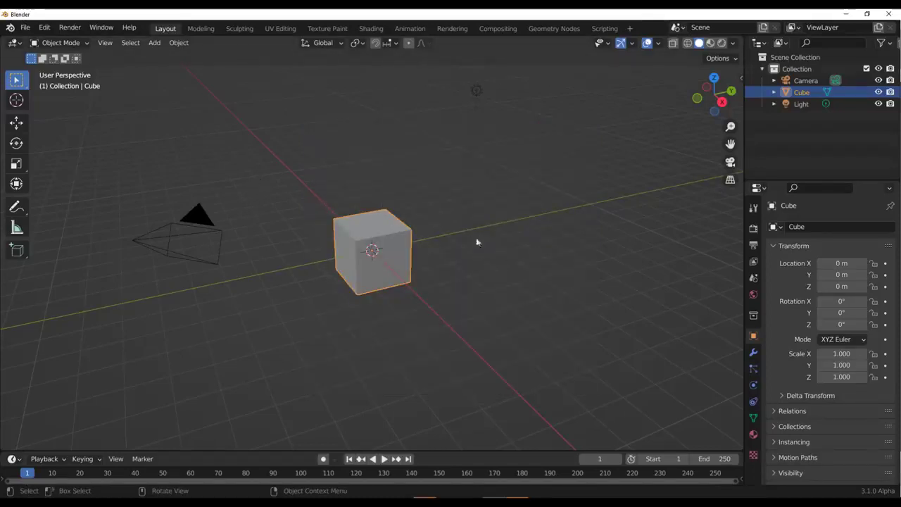
pyautogui.scroll(3, 479, 237)
pyautogui.scroll(-1, 482, 238)
pyautogui.scroll(-4, 482, 237)
pyautogui.scroll(2, 482, 237)
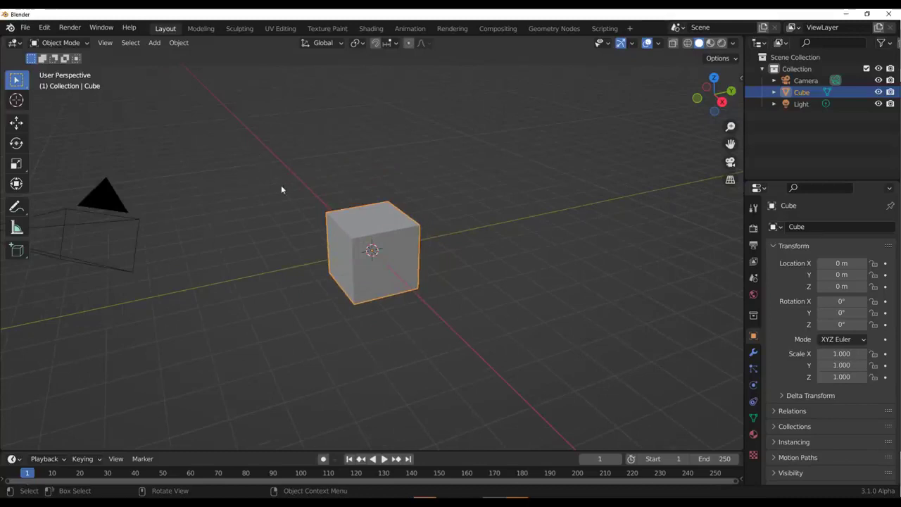
pyautogui.click(43, 28)
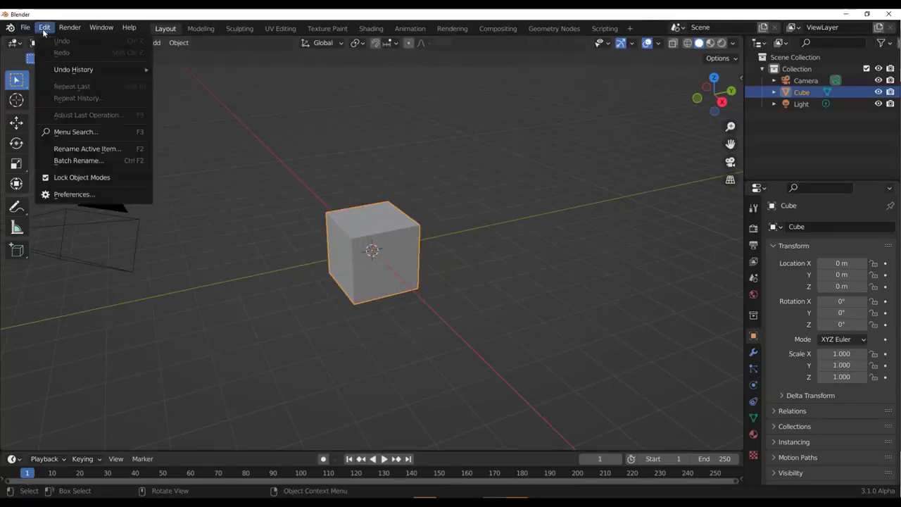
pyautogui.click(83, 197)
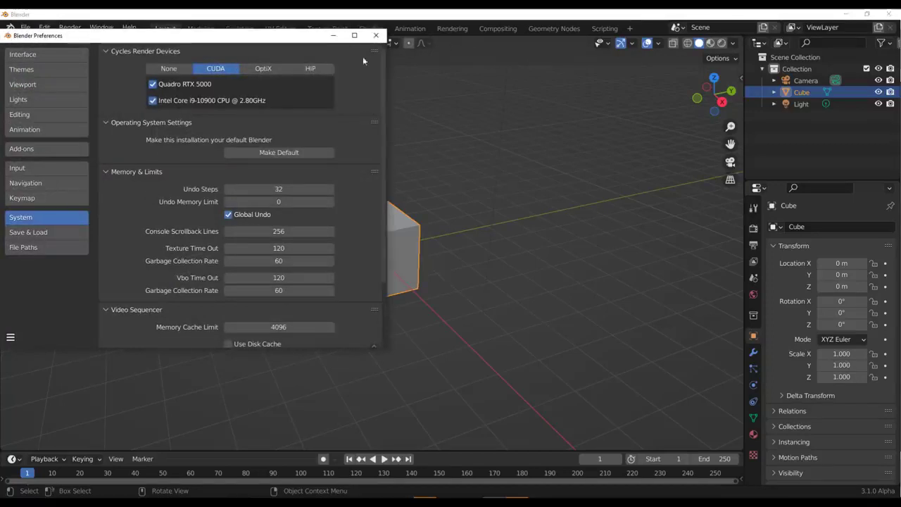
pyautogui.click(376, 35)
pyautogui.click(428, 201)
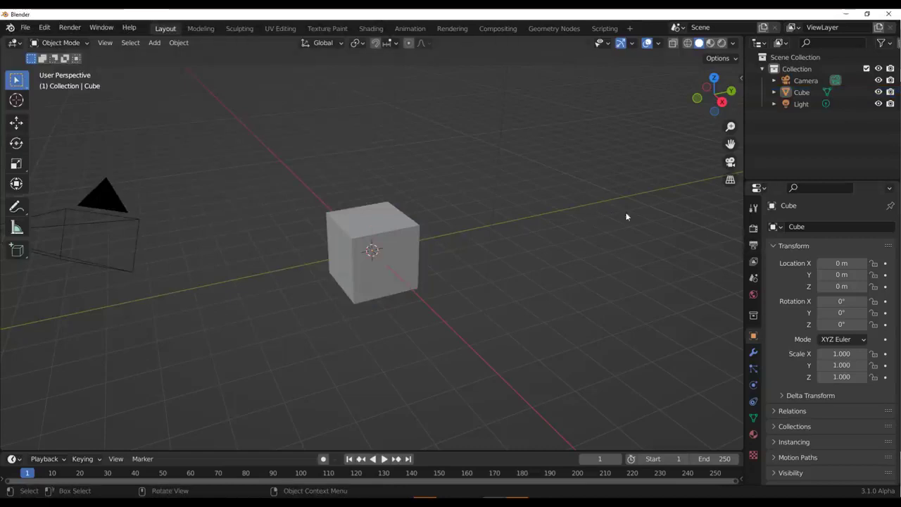
# Step: Set the scene's render engine to Cycles
pyautogui.click(754, 228)
pyautogui.click(848, 227)
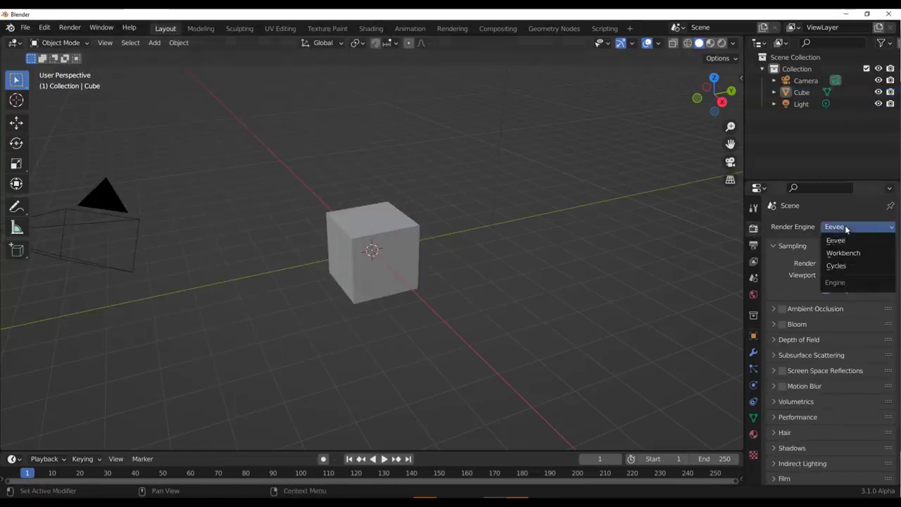
pyautogui.click(831, 267)
# Step: Add a plane mesh at the cube and scale it up into a wide floor
pyautogui.hotkey('shift', 'a')
pyautogui.moveTo(312, 165)
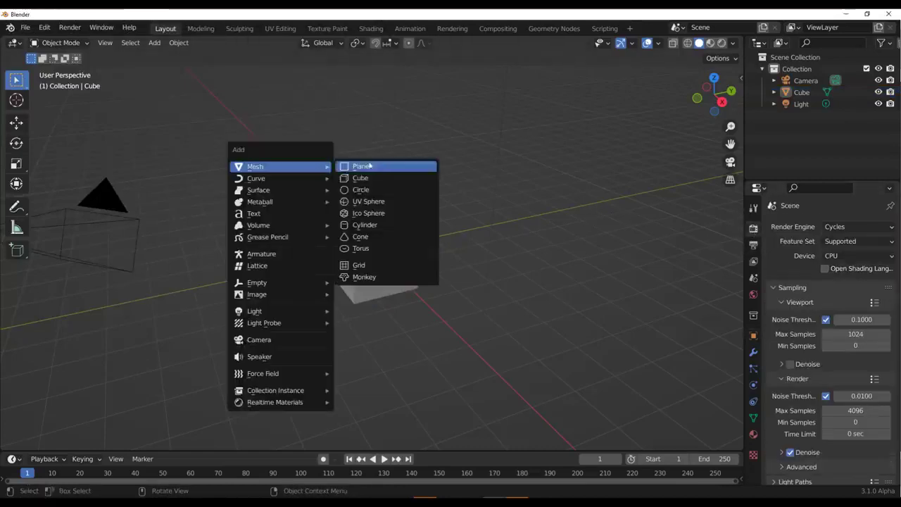
pyautogui.click(384, 166)
pyautogui.press('s')
pyautogui.click(436, 272)
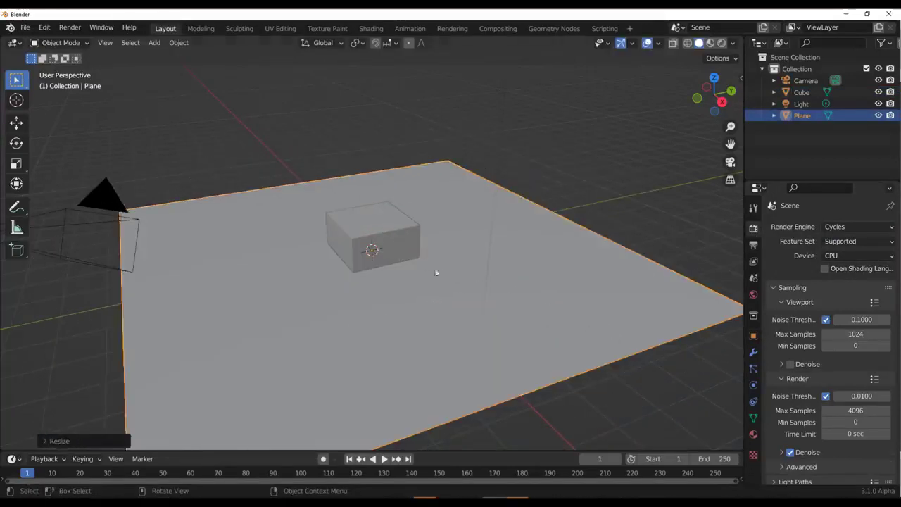
# Step: Raise the cube along the Z axis to about 2.15 m so it stands above the plane
pyautogui.click(374, 233)
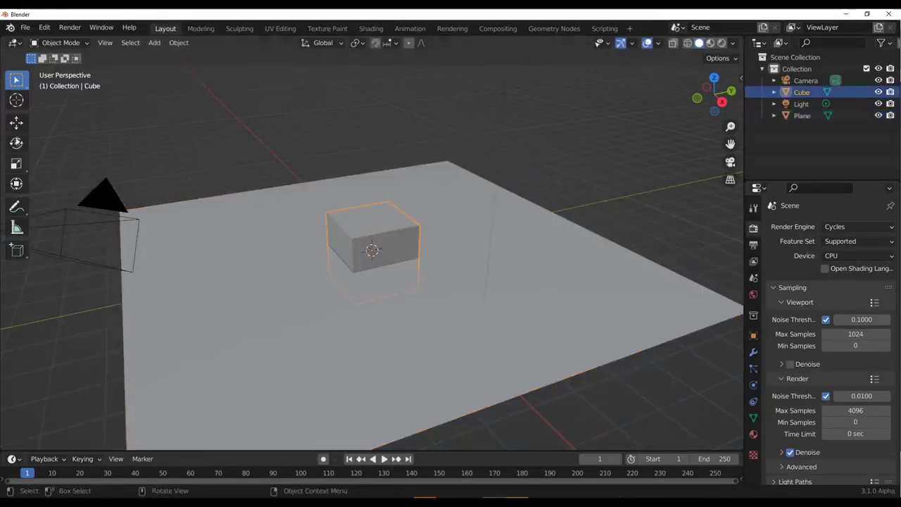
pyautogui.click(17, 123)
pyautogui.moveTo(371, 208); pyautogui.dragTo(364, 137)
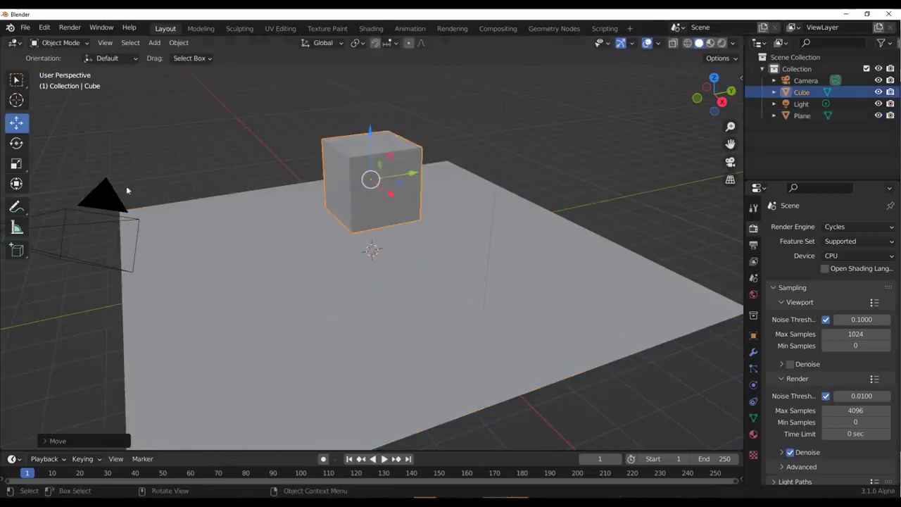
# Step: Scale the cube into a thin upright panel, about 1.55 in X and Z and about 0.02 in Y
pyautogui.click(17, 164)
pyautogui.moveTo(413, 181); pyautogui.dragTo(380, 176)
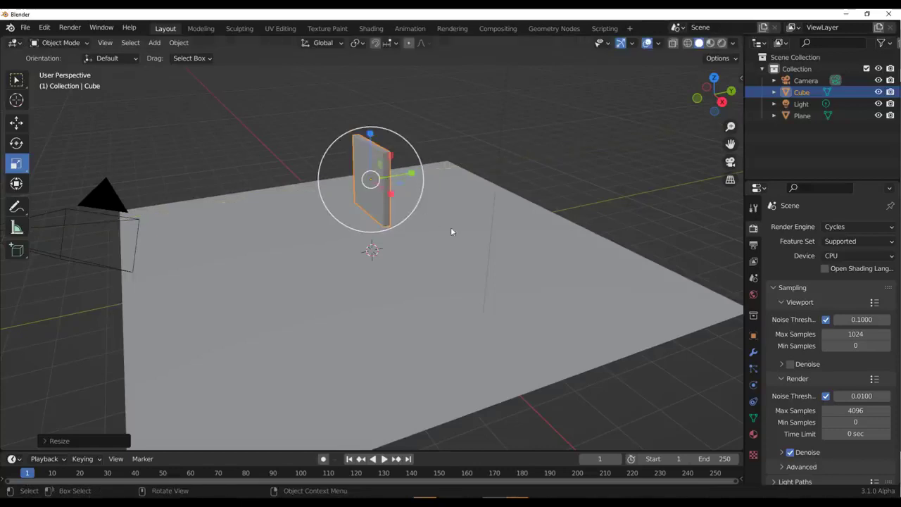
pyautogui.press('s')
pyautogui.click(482, 281)
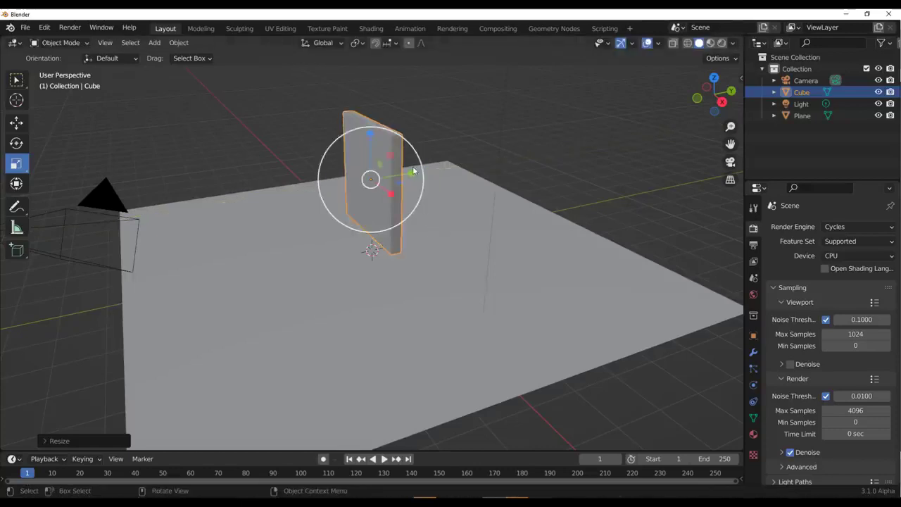
pyautogui.moveTo(413, 172); pyautogui.dragTo(374, 176)
pyautogui.click(422, 143)
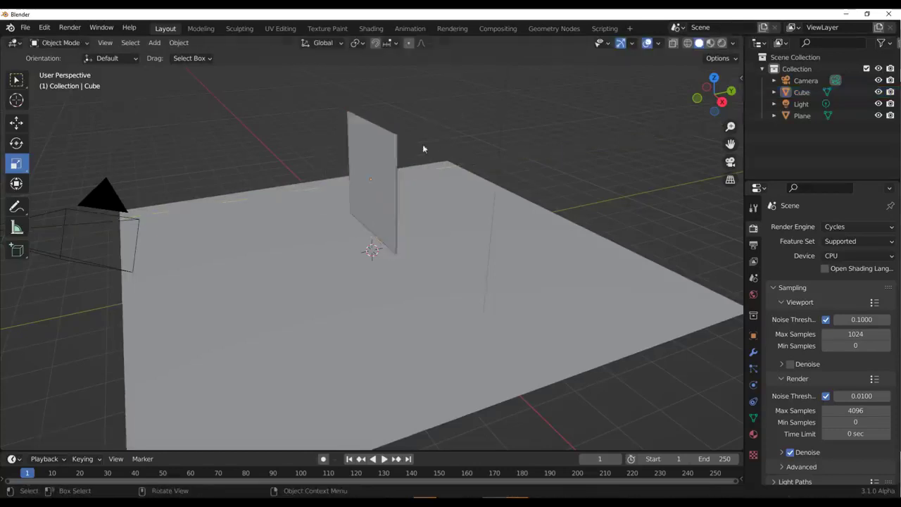
# Step: Move the light close to the panel on the camera's side, above the plane, and show the viewport in rendered shading
pyautogui.scroll(-4, 443, 163)
pyautogui.click(421, 174)
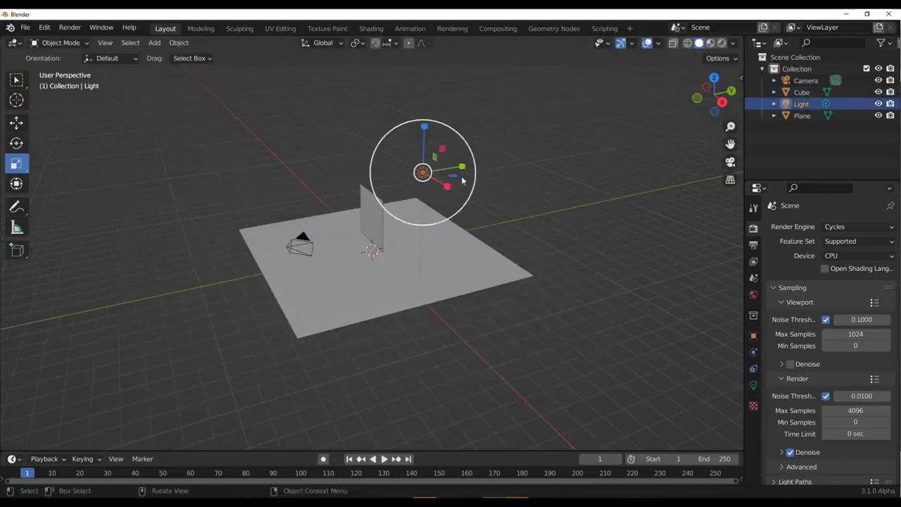
pyautogui.click(16, 122)
pyautogui.moveTo(448, 187); pyautogui.dragTo(348, 176)
pyautogui.moveTo(334, 100); pyautogui.dragTo(336, 186)
pyautogui.scroll(3, 398, 194)
pyautogui.moveTo(375, 200)
pyautogui.mouseDown()
pyautogui.moveTo(398, 194)
pyautogui.moveTo(348, 182)
pyautogui.mouseUp()
pyautogui.moveTo(324, 204)
pyautogui.mouseDown()
pyautogui.moveTo(360, 241)
pyautogui.moveTo(346, 224)
pyautogui.moveTo(361, 207)
pyautogui.mouseUp()
pyautogui.click(722, 43)
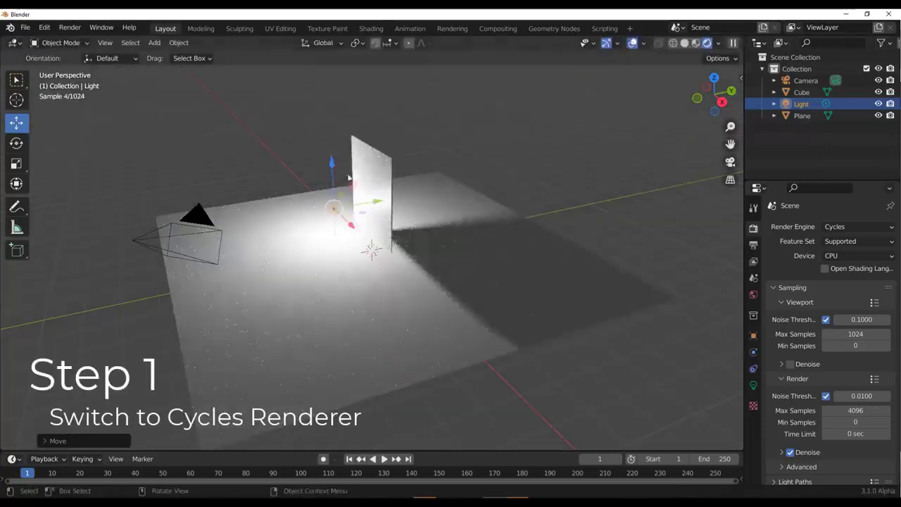
pyautogui.moveTo(332, 169); pyautogui.dragTo(329, 121)
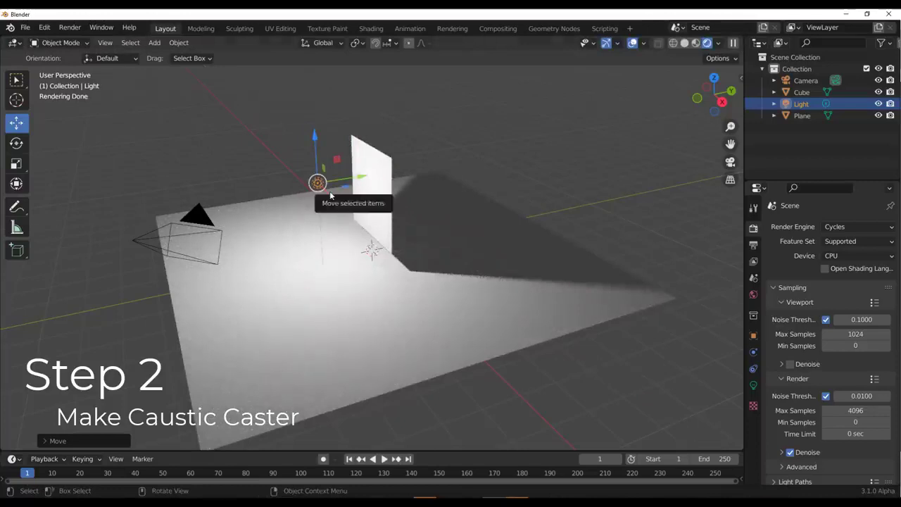
# Step: Set the Cycles render device to GPU Compute
pyautogui.click(855, 255)
pyautogui.click(845, 281)
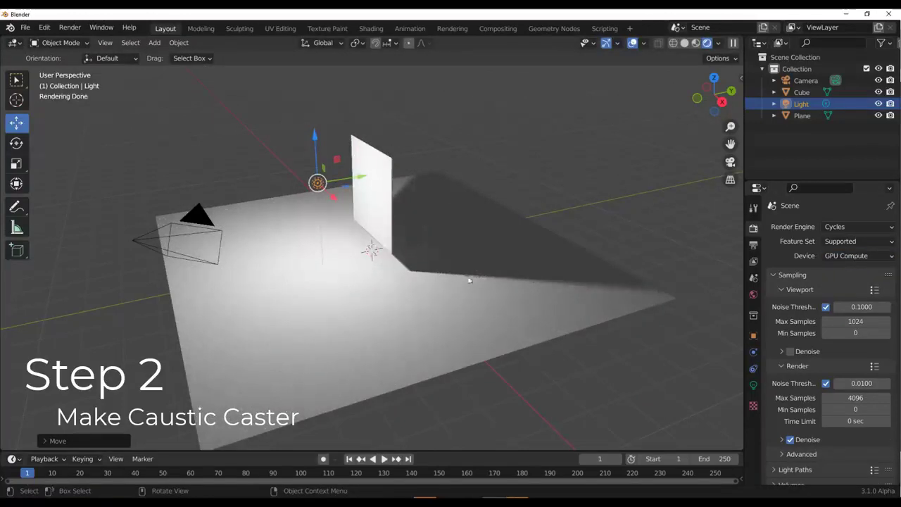
# Step: Enable Caustic Caster in the upright panel's object shading settings
pyautogui.click(377, 184)
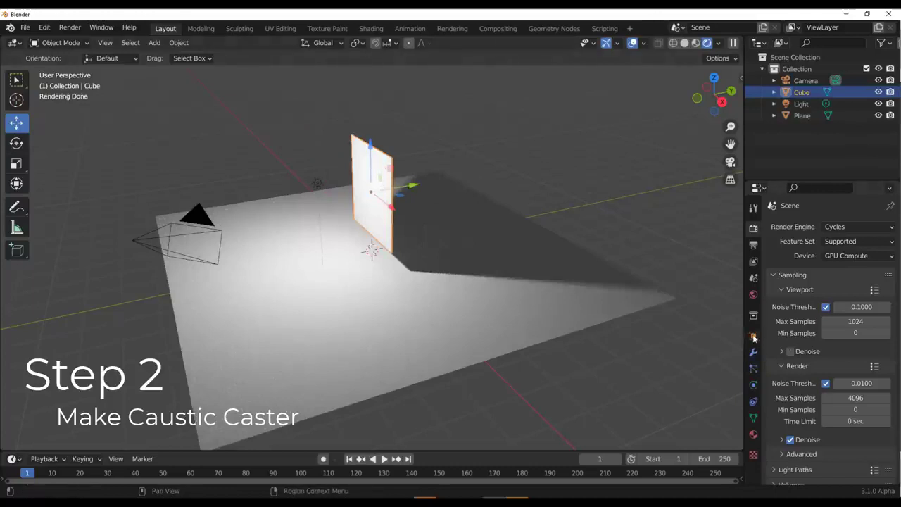
pyautogui.click(754, 337)
pyautogui.scroll(-4, 779, 314)
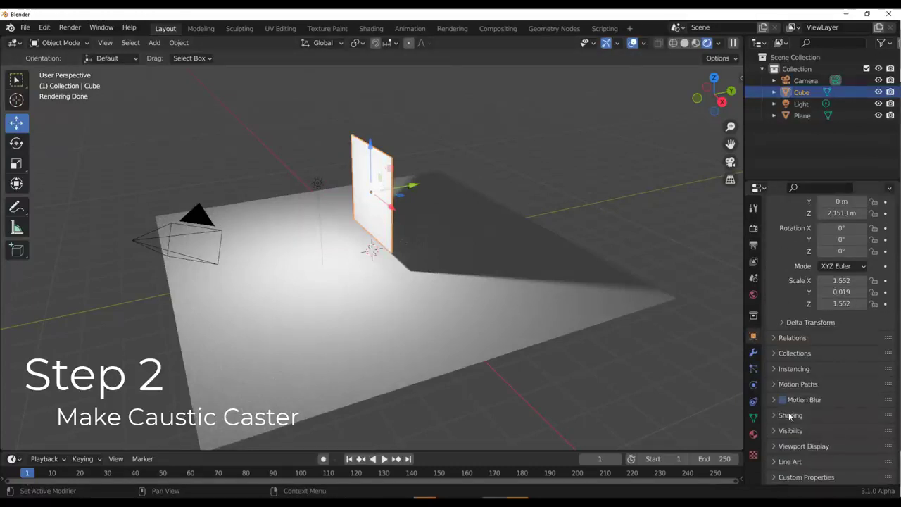
pyautogui.click(790, 415)
pyautogui.scroll(-5, 817, 408)
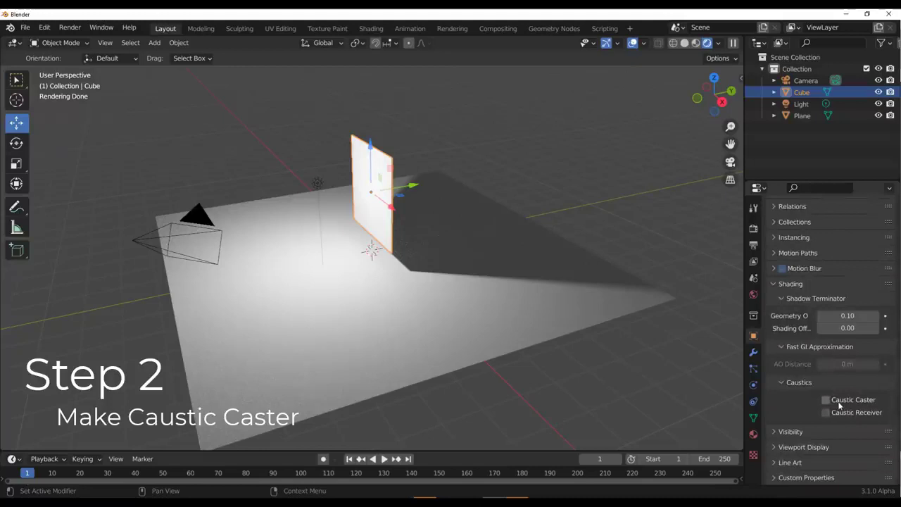
pyautogui.click(839, 400)
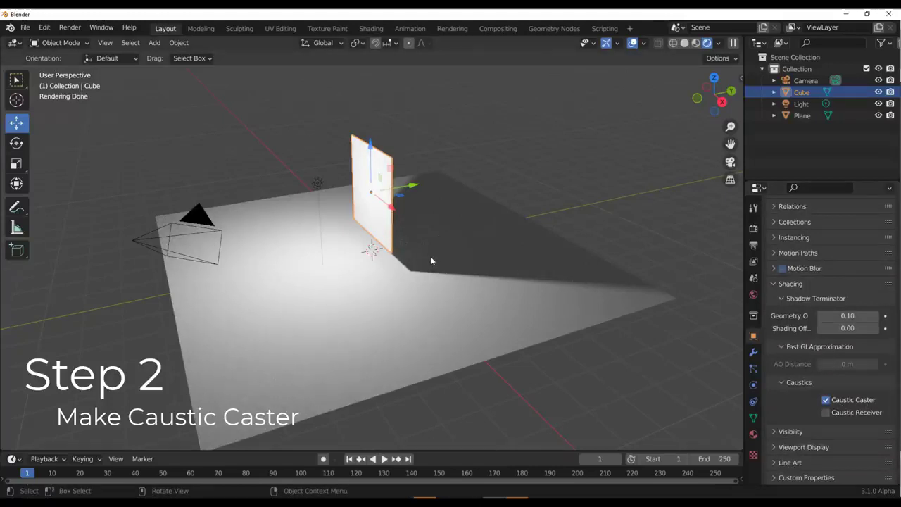
# Step: Enable Caustic Receiver for the floor plane
pyautogui.click(448, 283)
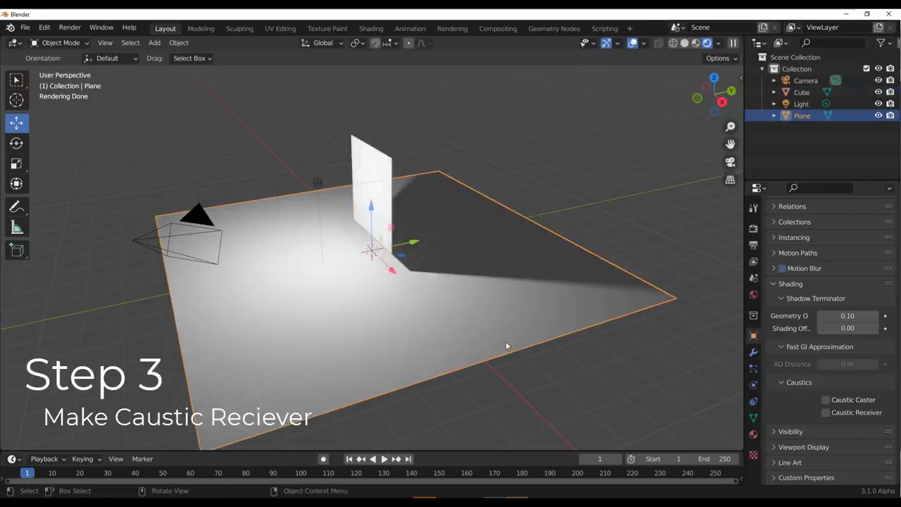
pyautogui.click(839, 415)
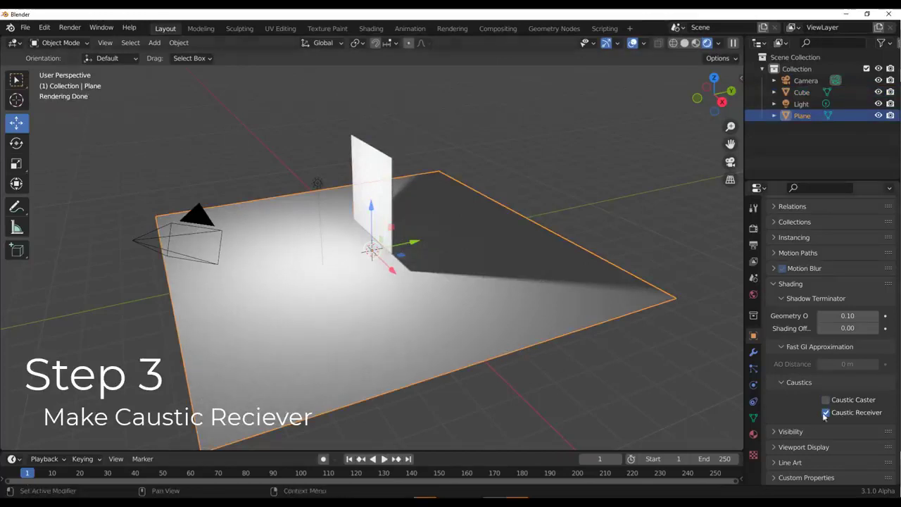
# Step: Enable Caustic Light for the point light beside the panel
pyautogui.click(321, 185)
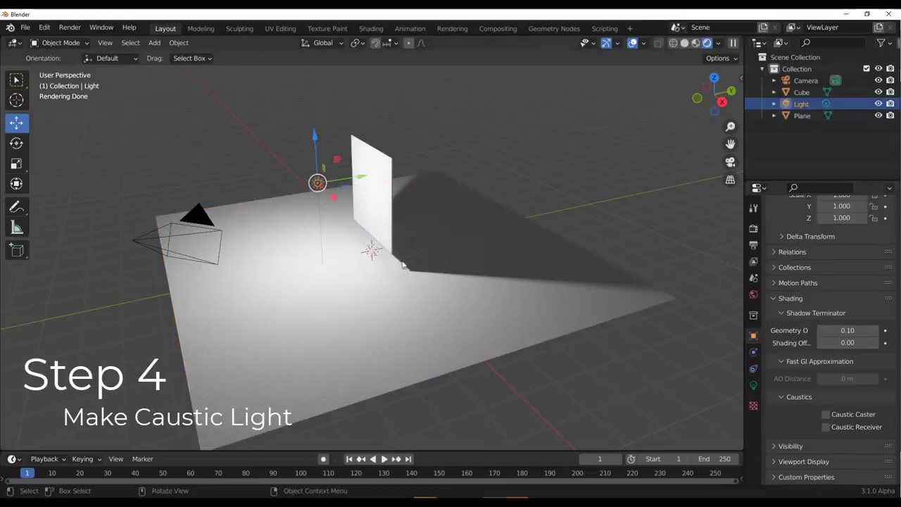
pyautogui.click(753, 387)
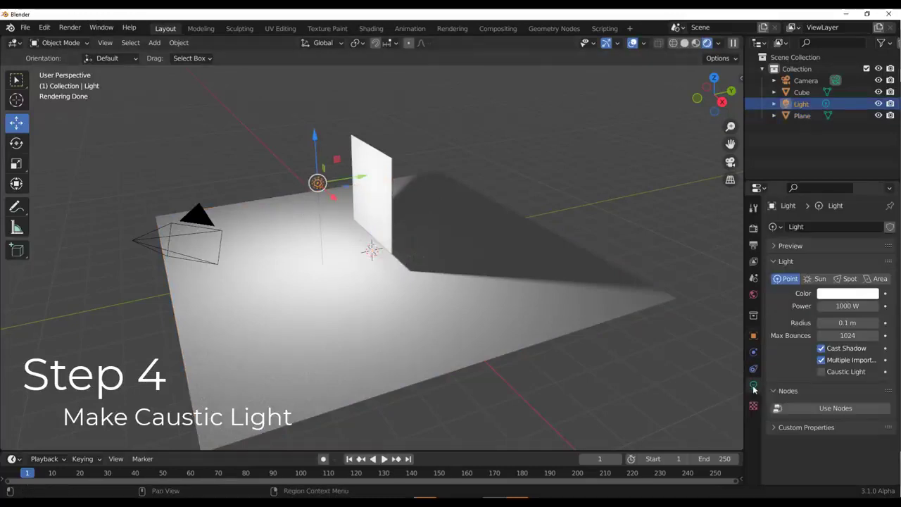
pyautogui.click(821, 372)
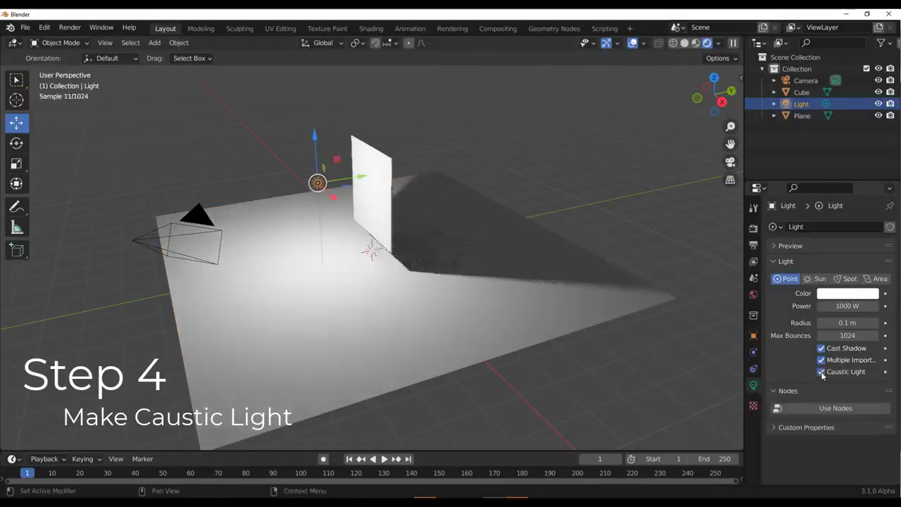
# Step: Change the upright panel's material surface to a Glass BSDF shader
pyautogui.click(391, 176)
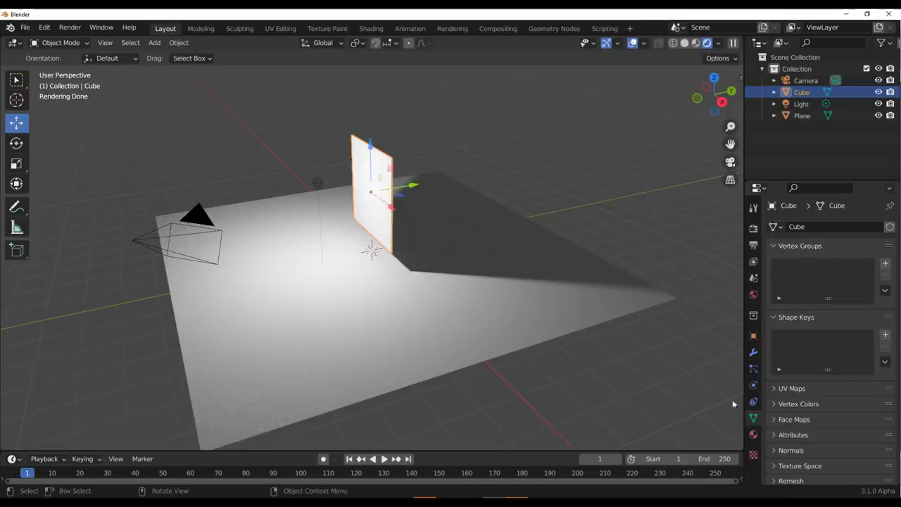
pyautogui.click(753, 435)
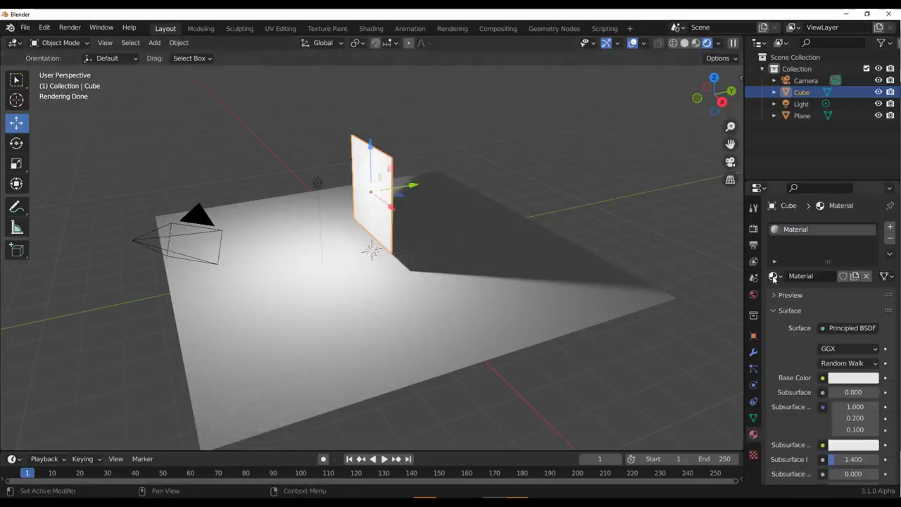
pyautogui.click(852, 328)
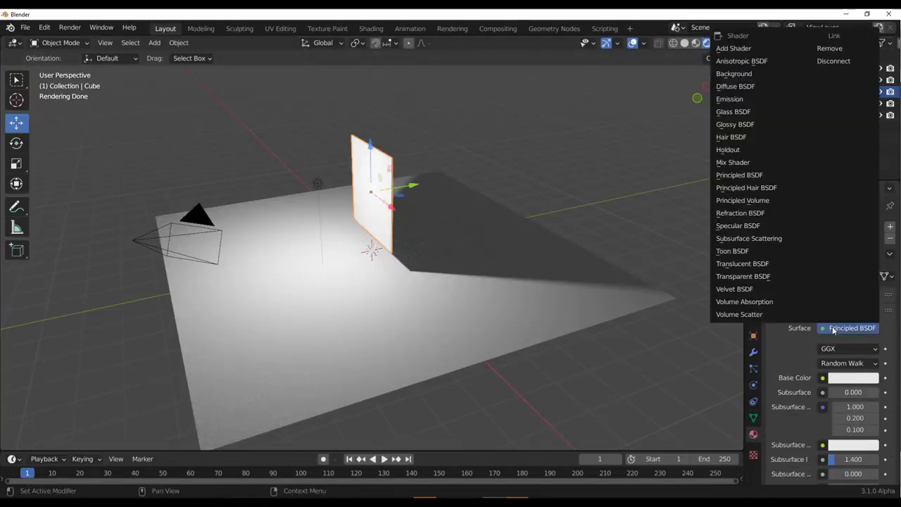
pyautogui.click(733, 112)
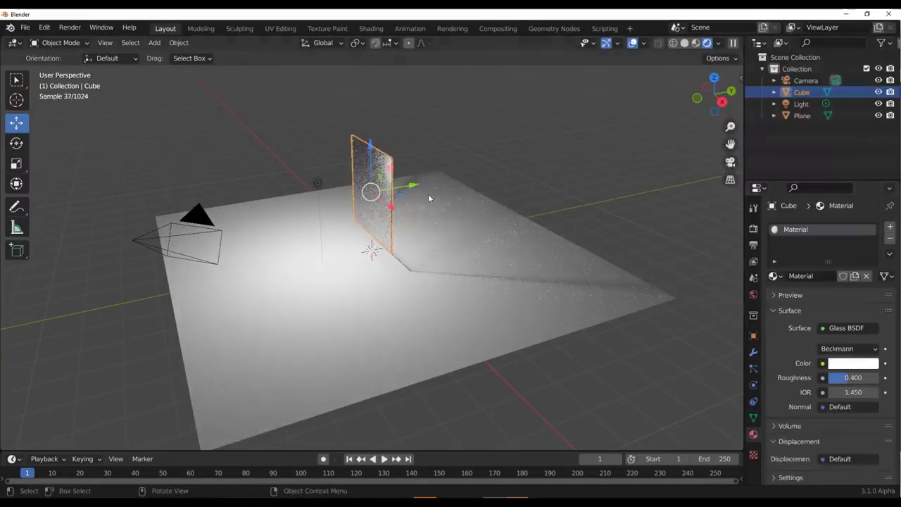
# Step: Select the point light and examine the light passing through the glass panel onto the plane from another angle
pyautogui.scroll(4, 428, 194)
pyautogui.scroll(-2, 428, 194)
pyautogui.click(288, 146)
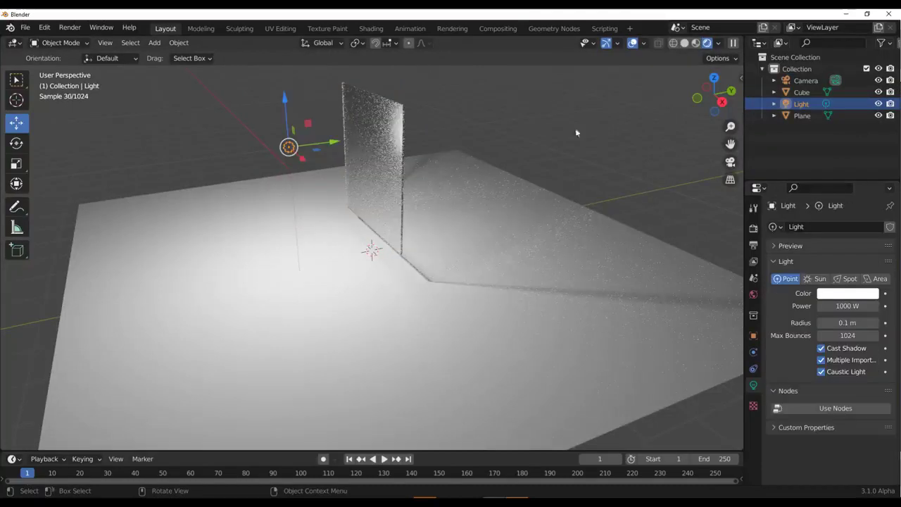
pyautogui.moveTo(715, 96); pyautogui.dragTo(645, 123)
pyautogui.scroll(-1, 340, 181)
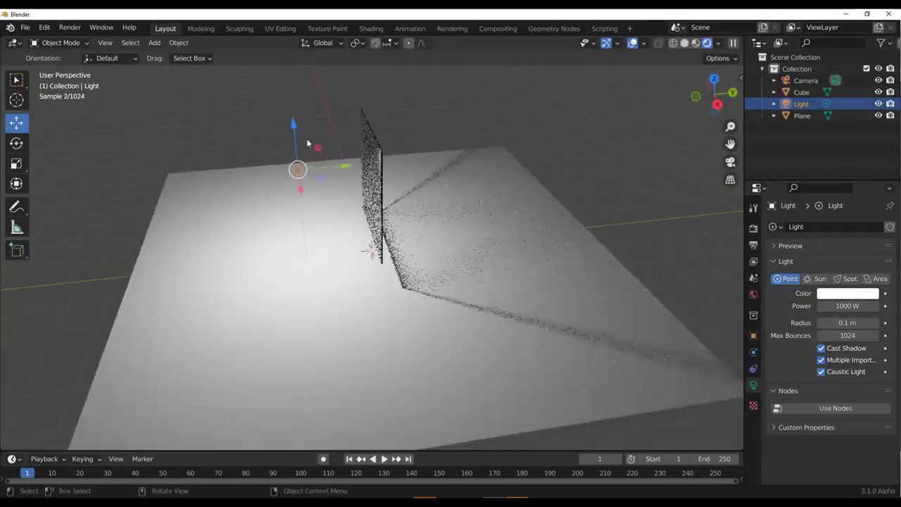
pyautogui.click(298, 134)
pyautogui.click(304, 174)
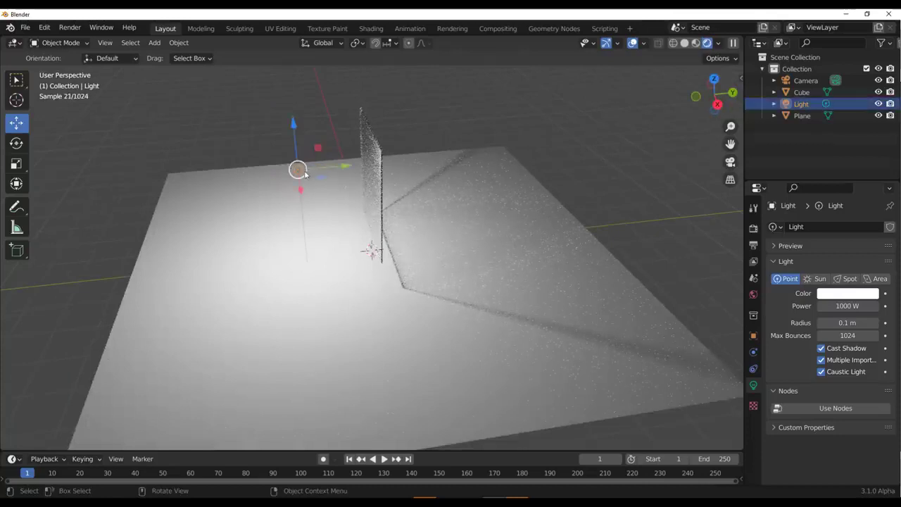
# Step: Raise the point light above the plane and move the glass panel along the Y axis towards it
pyautogui.moveTo(305, 174); pyautogui.dragTo(298, 95)
pyautogui.click(383, 174)
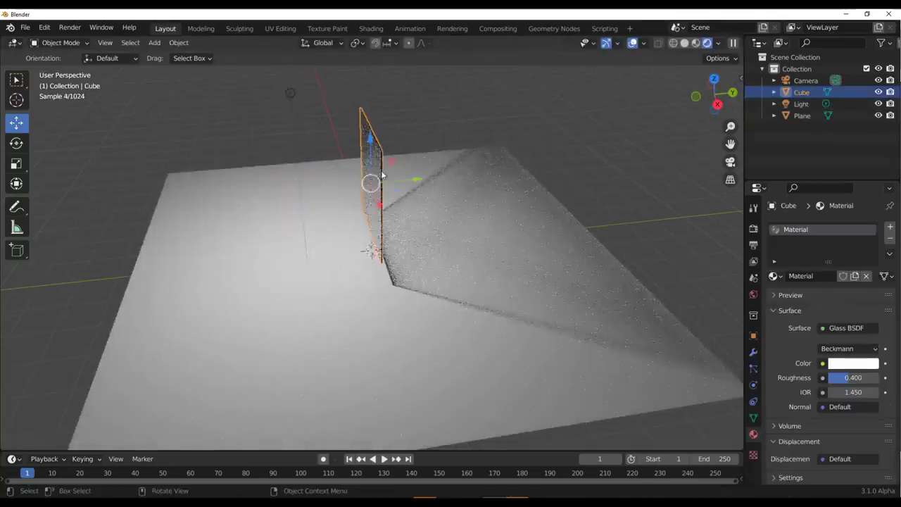
pyautogui.moveTo(408, 183); pyautogui.dragTo(374, 185)
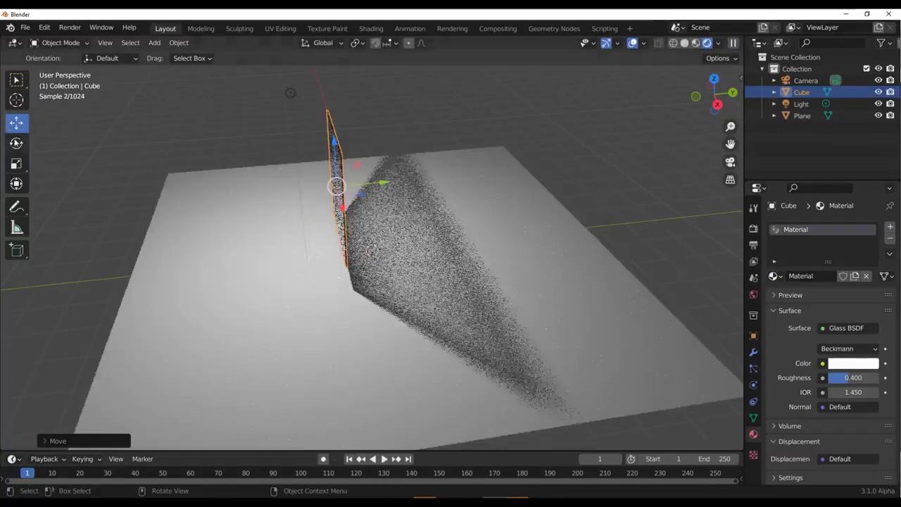
# Step: Tilt the glass panel about the X axis so that its surface leans over the plane
pyautogui.click(16, 142)
pyautogui.moveTo(315, 151); pyautogui.dragTo(329, 152)
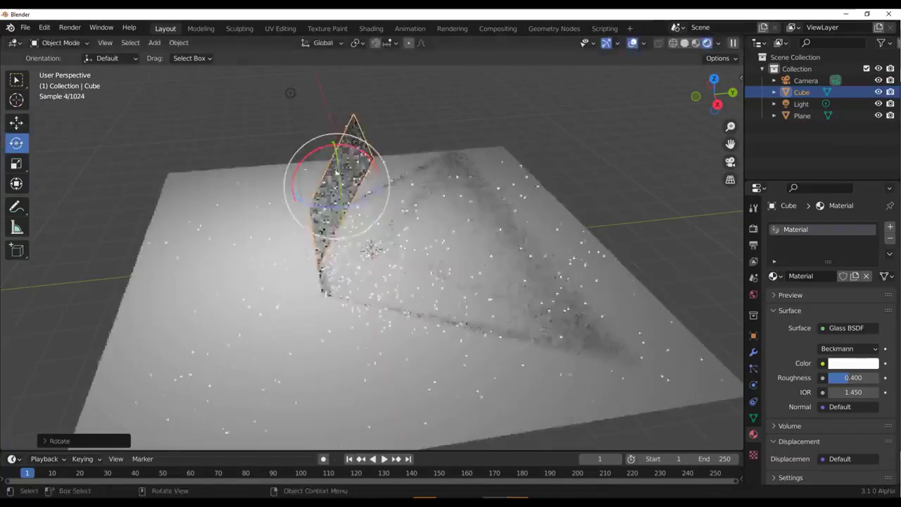
# Step: Disable Caustic Light for the point light and examine the panel's plain shadow from another angle
pyautogui.click(287, 92)
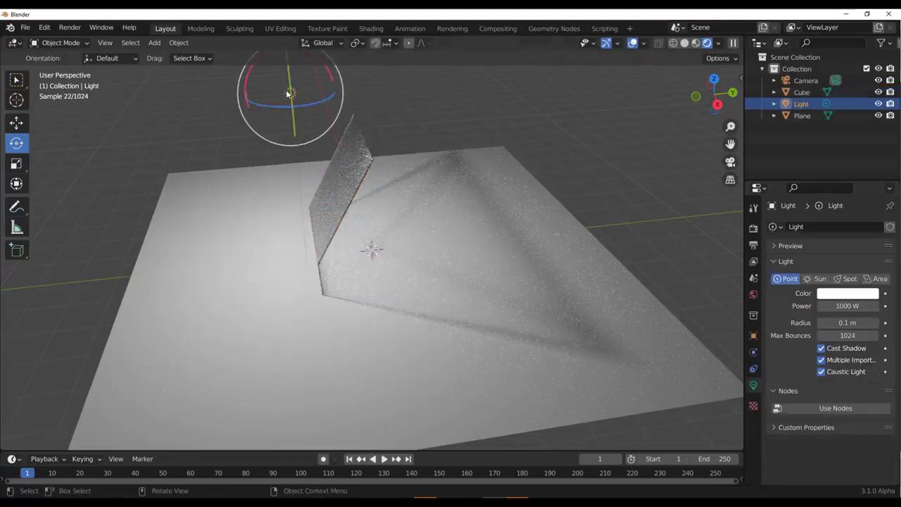
pyautogui.click(821, 372)
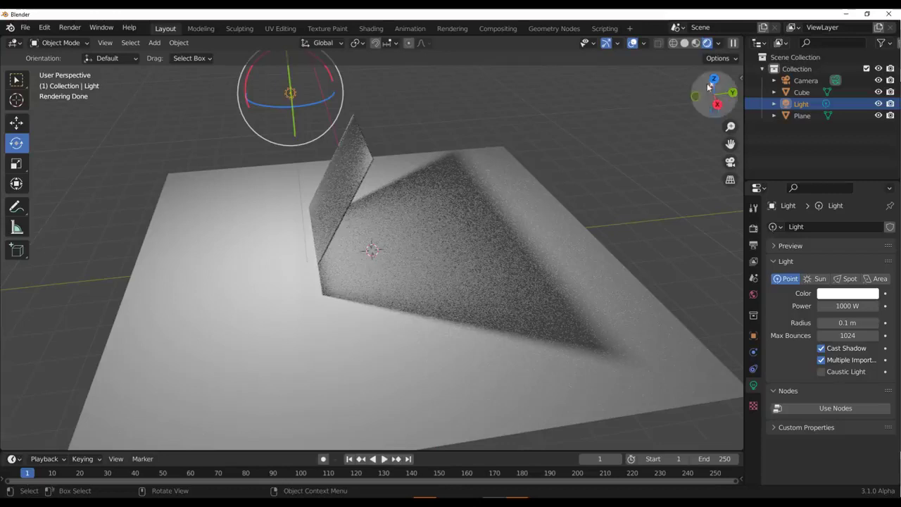
pyautogui.moveTo(707, 83); pyautogui.dragTo(548, 119)
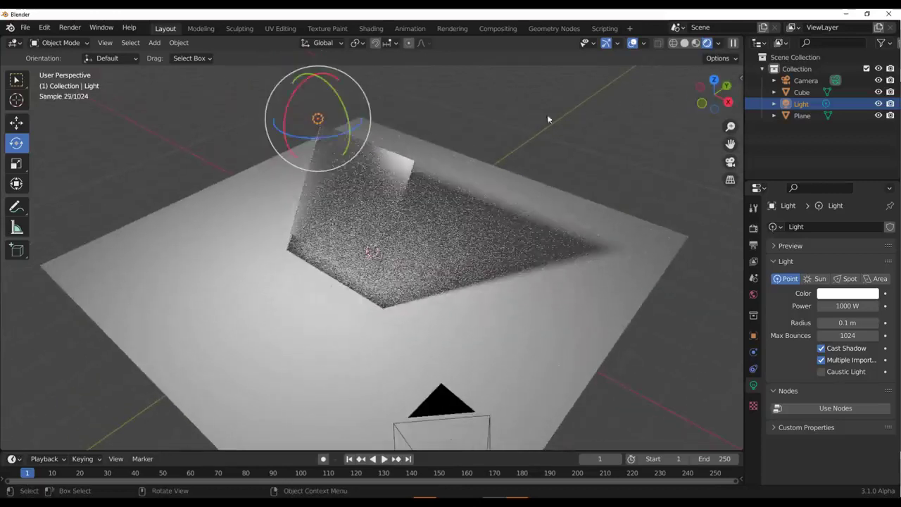
# Step: Lower the point light along the Z axis, closer to the plane beside the tilted panel
pyautogui.click(14, 124)
pyautogui.moveTo(315, 70); pyautogui.dragTo(317, 114)
pyautogui.moveTo(317, 114); pyautogui.dragTo(291, 198, button='middle')
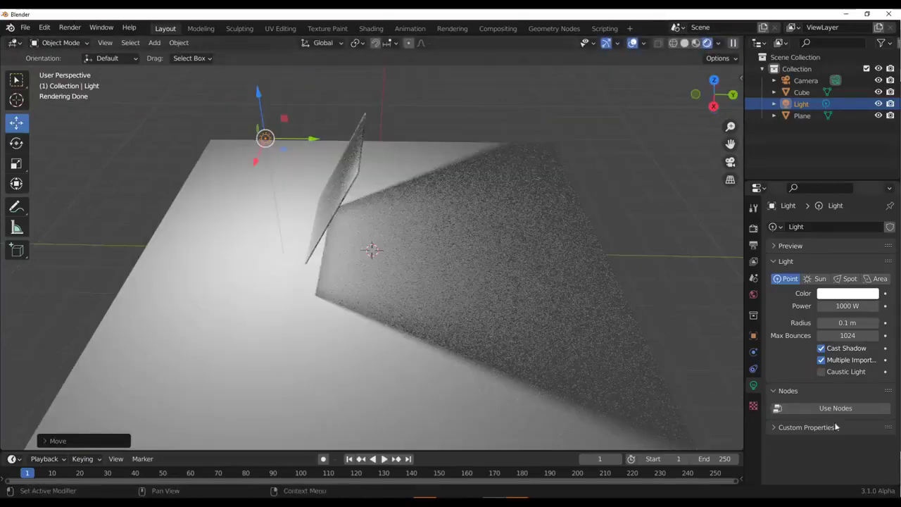
# Step: Enable Caustic Light for the point light again and examine the light passing through the tilted glass panel
pyautogui.click(822, 373)
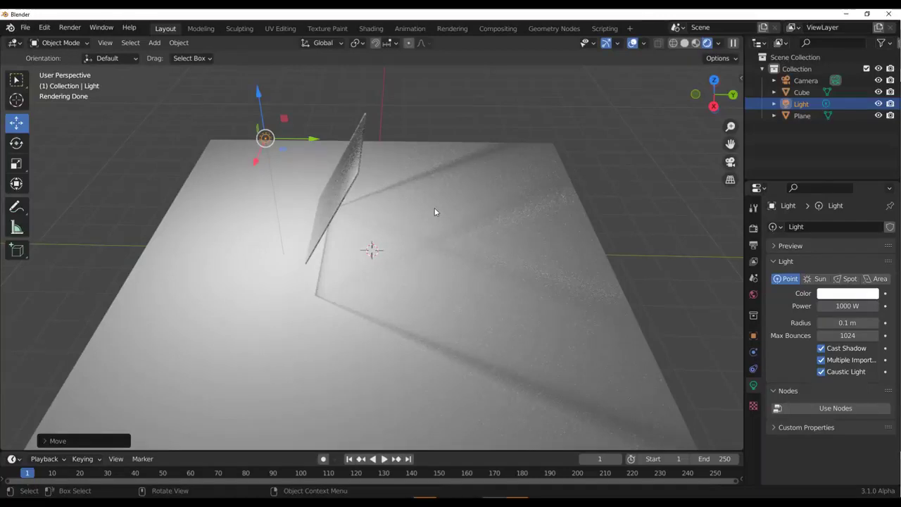
pyautogui.scroll(-3, 380, 164)
pyautogui.scroll(2, 380, 164)
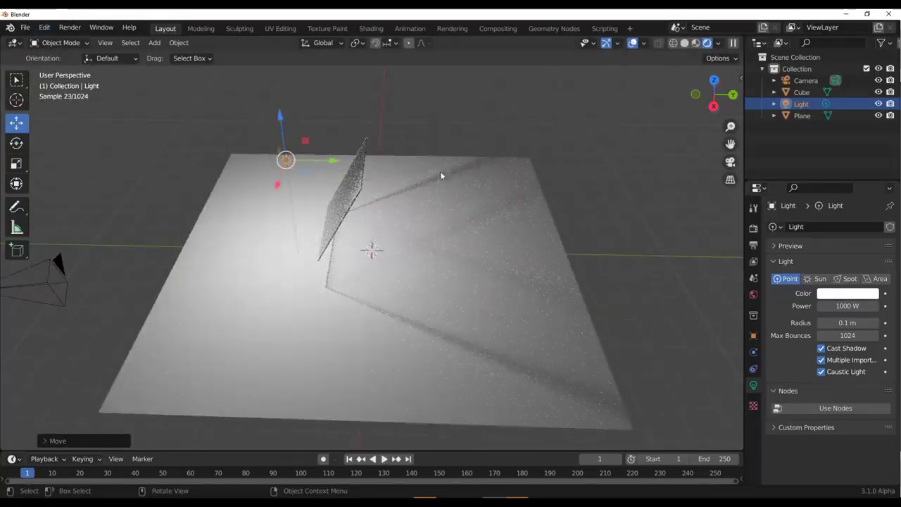
pyautogui.moveTo(710, 108); pyautogui.dragTo(577, 155)
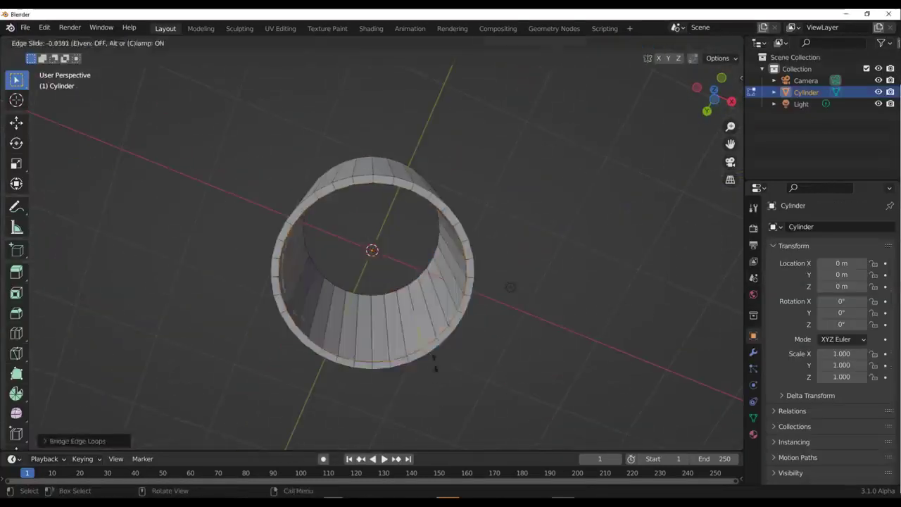
# Step: Add a loop cut close to the rim of the hollow cylinder's wall
pyautogui.keyDown('ctrl'); pyautogui.click(429, 328); pyautogui.keyUp('ctrl')
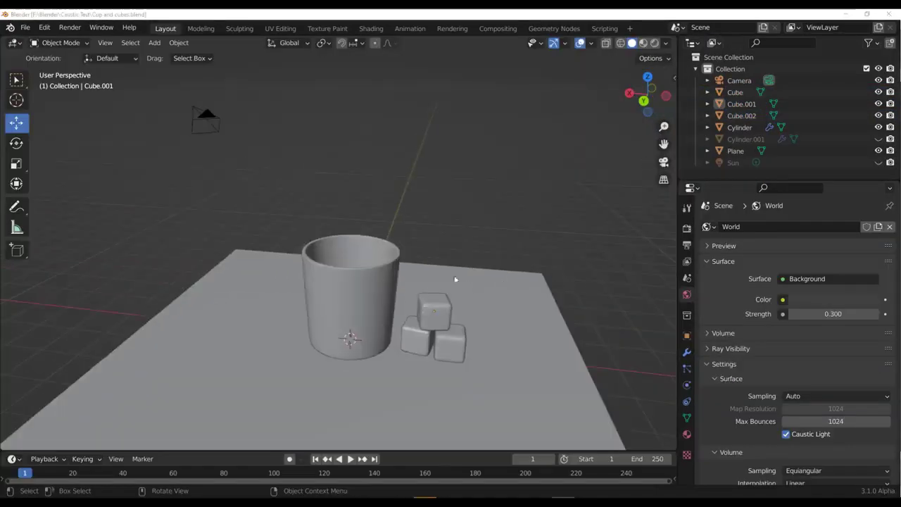
# Step: Inspect the cup and cubes scene, including the plane, and show the cup's caustics settings in its object properties
pyautogui.moveTo(426, 305); pyautogui.dragTo(257, 321, button='middle')
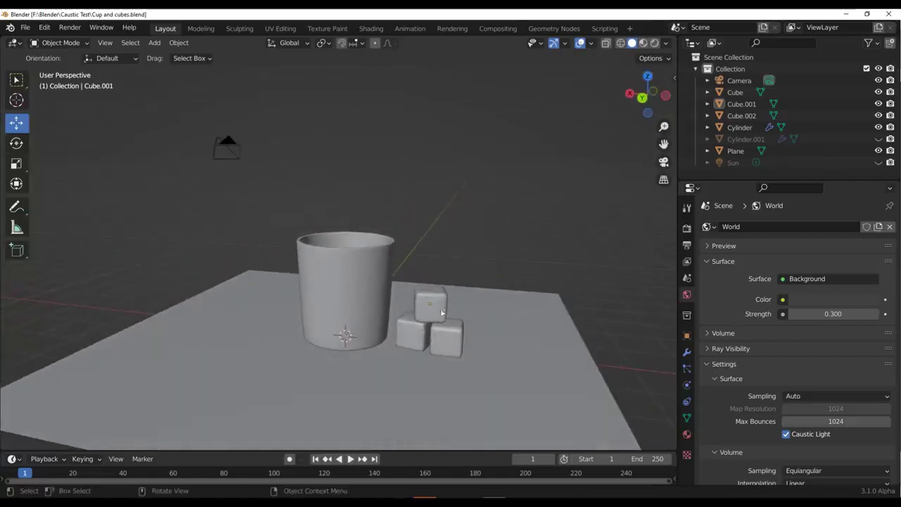
pyautogui.scroll(3, 442, 312)
pyautogui.scroll(-2, 438, 310)
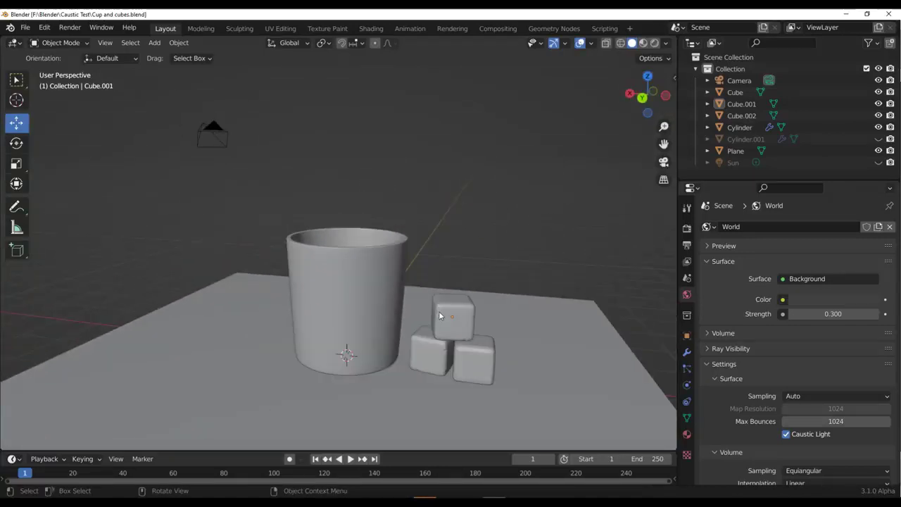
pyautogui.click(586, 314)
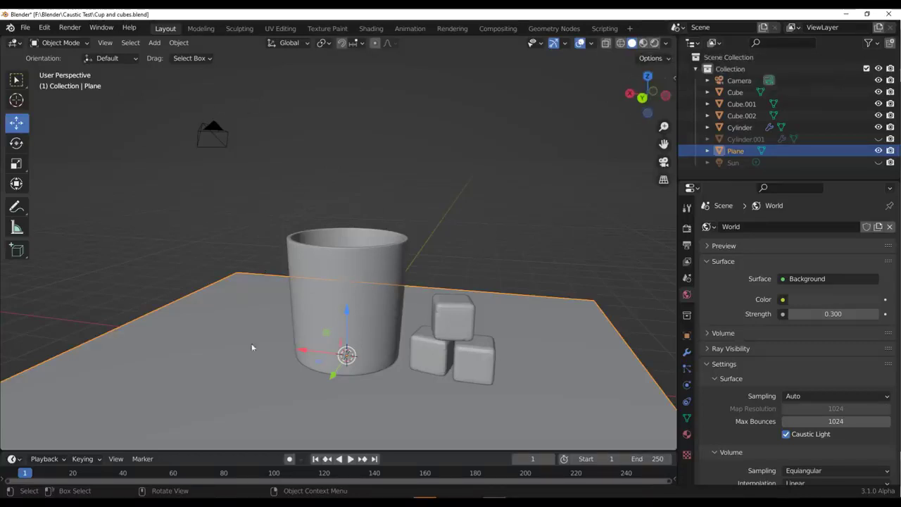
pyautogui.click(339, 268)
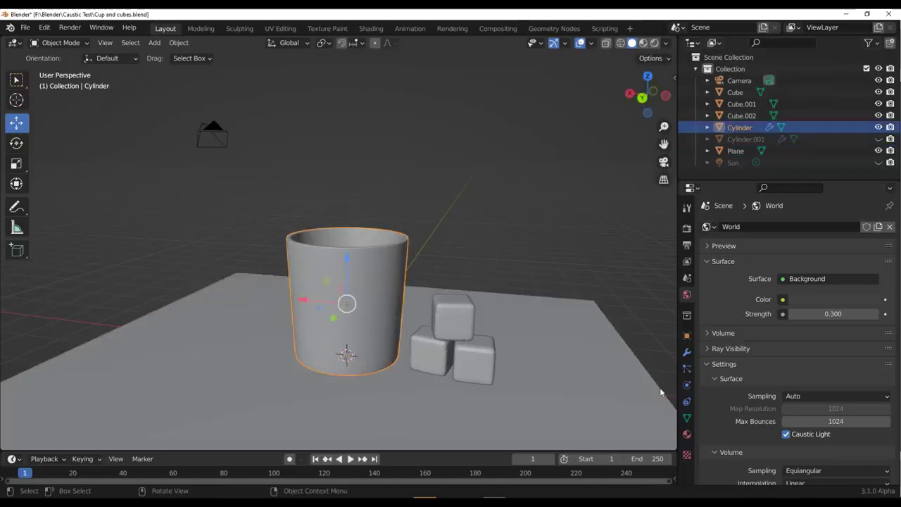
pyautogui.click(687, 336)
pyautogui.scroll(-3, 766, 381)
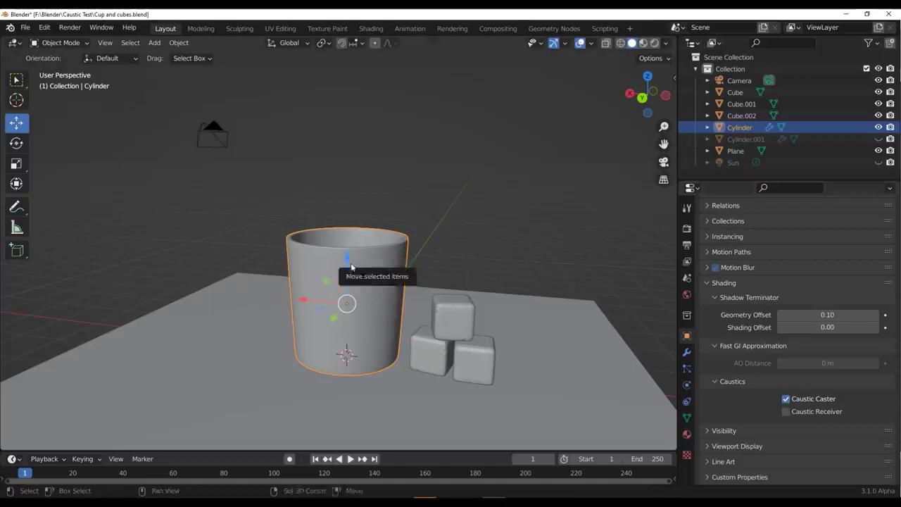
# Step: Add a point light and raise it along the Z axis to hang above the cup
pyautogui.hotkey('shift', 'a')
pyautogui.moveTo(305, 262)
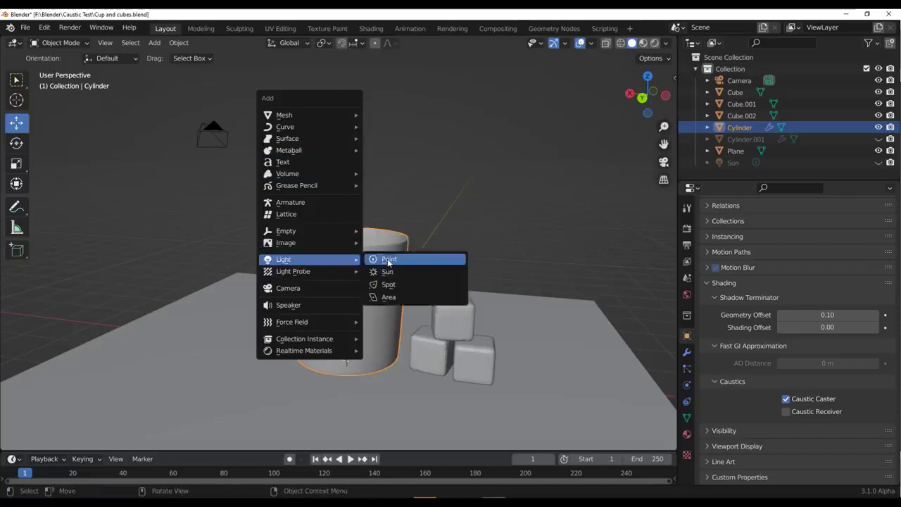
pyautogui.click(390, 260)
pyautogui.moveTo(345, 311); pyautogui.dragTo(342, 68)
pyautogui.scroll(-2, 364, 140)
pyautogui.moveTo(662, 95)
pyautogui.mouseDown()
pyautogui.moveTo(612, 96)
pyautogui.moveTo(658, 94)
pyautogui.mouseUp()
pyautogui.scroll(3, 464, 323)
# Step: Check the Caustic Caster and Caustic Receiver options of the three cubes, the cup and the plane
pyautogui.click(436, 333)
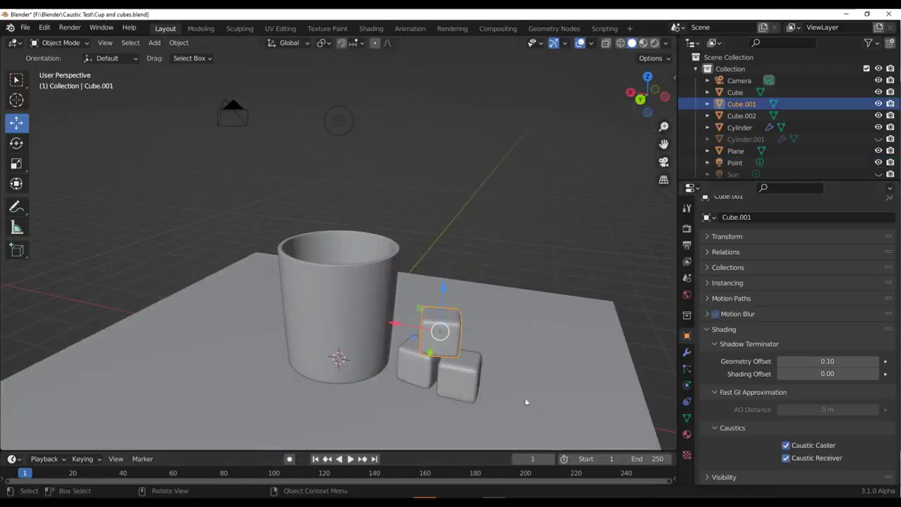
pyautogui.click(476, 381)
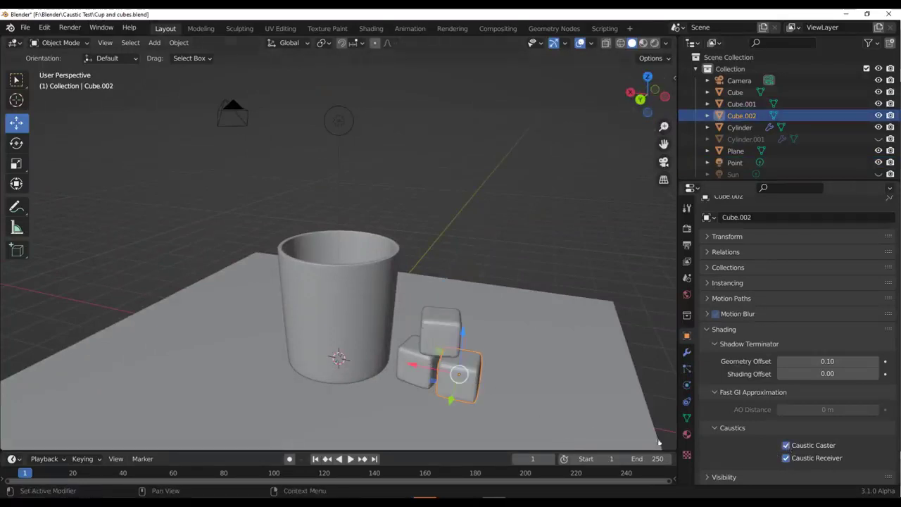
pyautogui.click(397, 367)
pyautogui.click(414, 372)
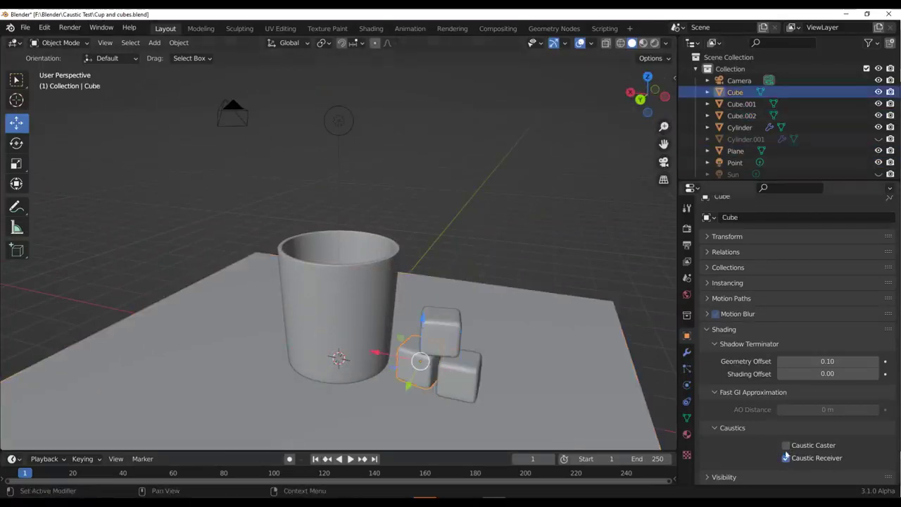
pyautogui.click(336, 305)
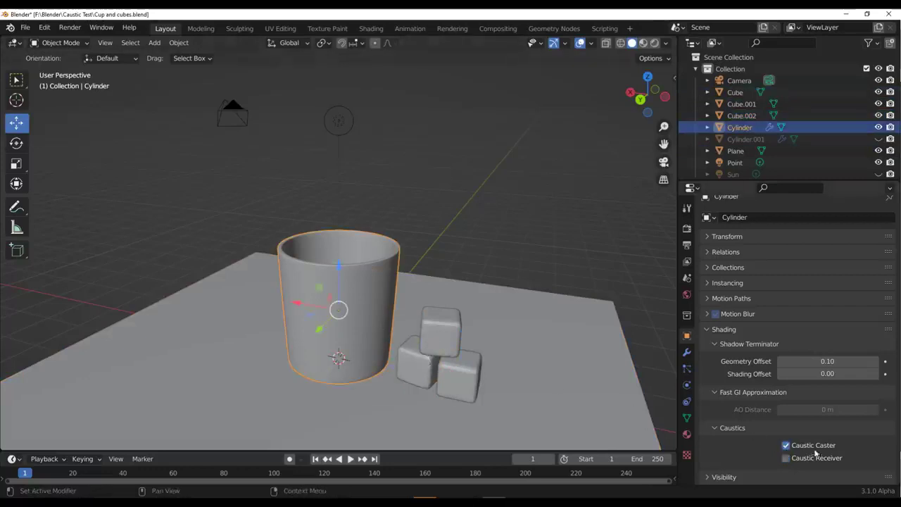
pyautogui.click(547, 349)
pyautogui.scroll(-2, 538, 253)
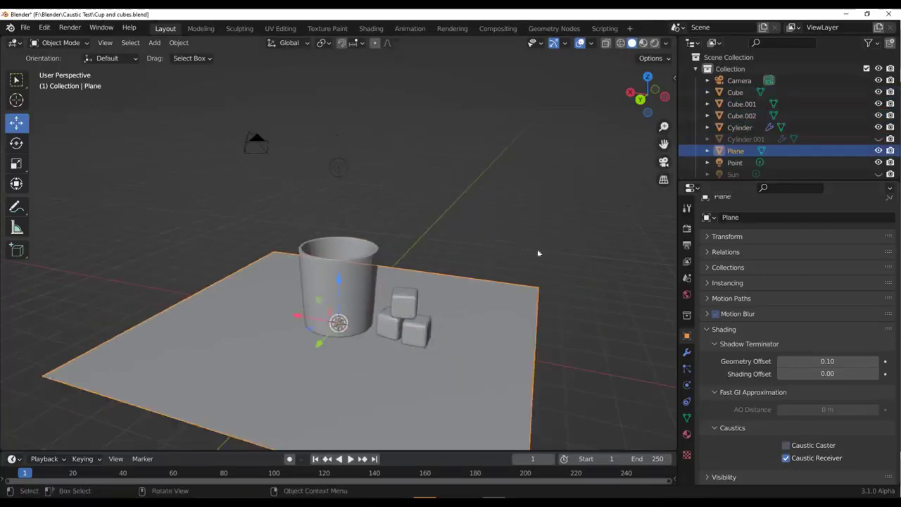
# Step: Enable Caustic Light for the point light above the cup
pyautogui.click(339, 168)
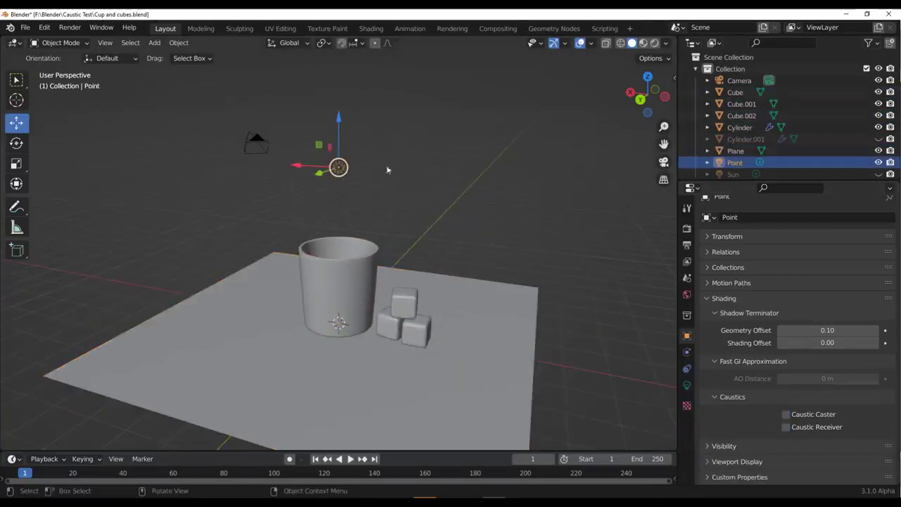
pyautogui.click(687, 385)
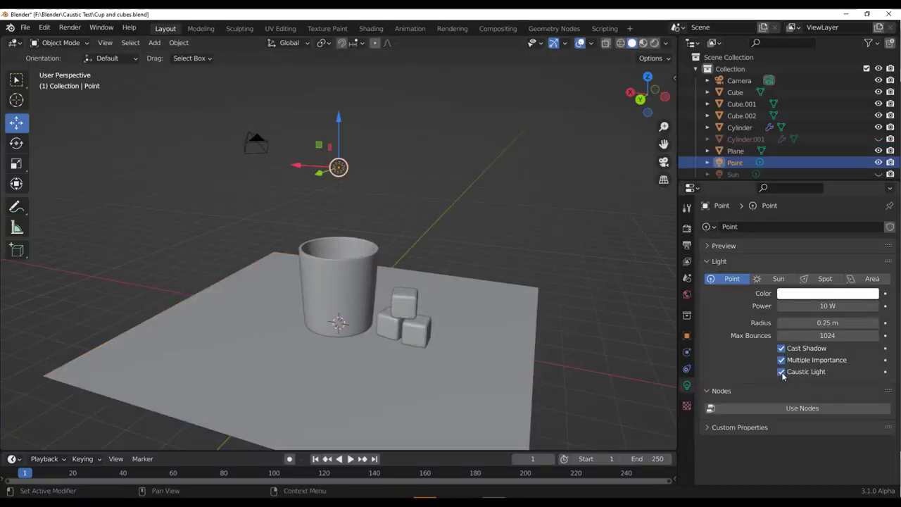
pyautogui.click(781, 372)
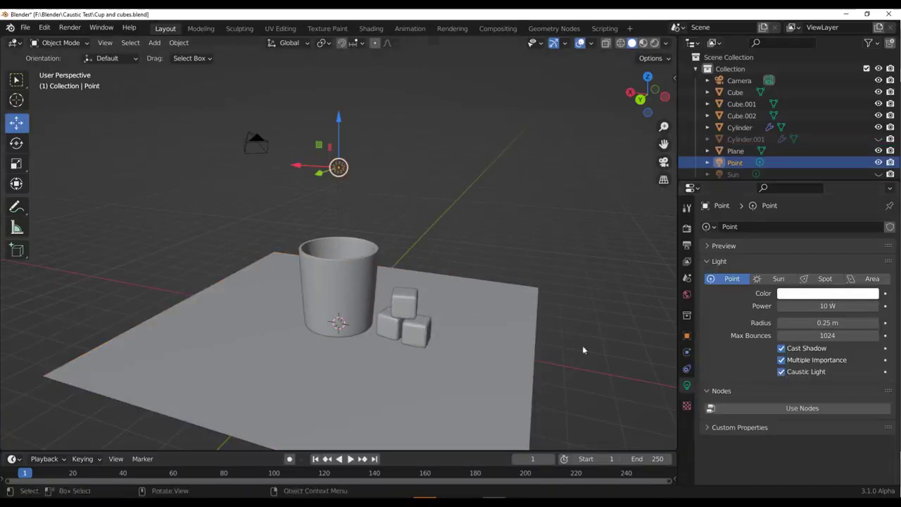
# Step: Apply the Glass Neutral procedural shader to the cup
pyautogui.click(347, 257)
pyautogui.scroll(4, 357, 247)
pyautogui.press('n')
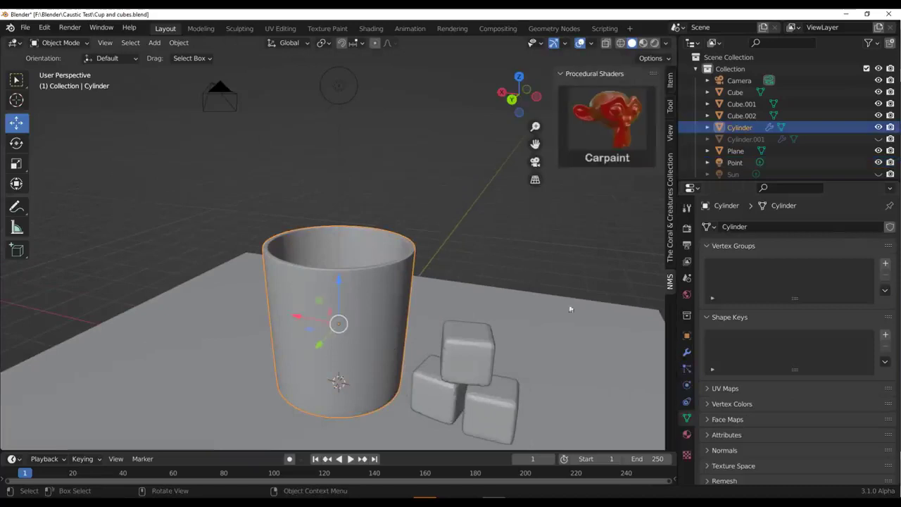
pyautogui.click(595, 125)
pyautogui.click(532, 206)
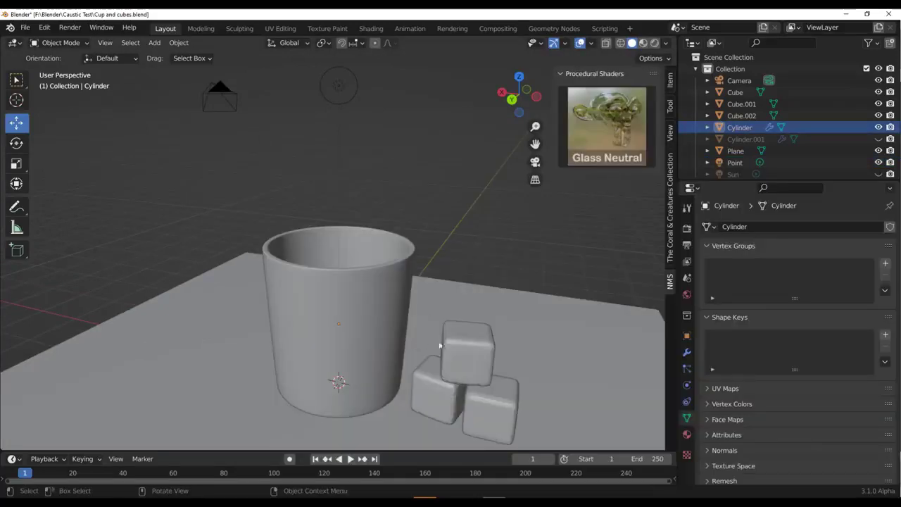
# Step: Apply the Glass Neutral procedural shader to the three small cubes beside the cup
pyautogui.click(473, 356)
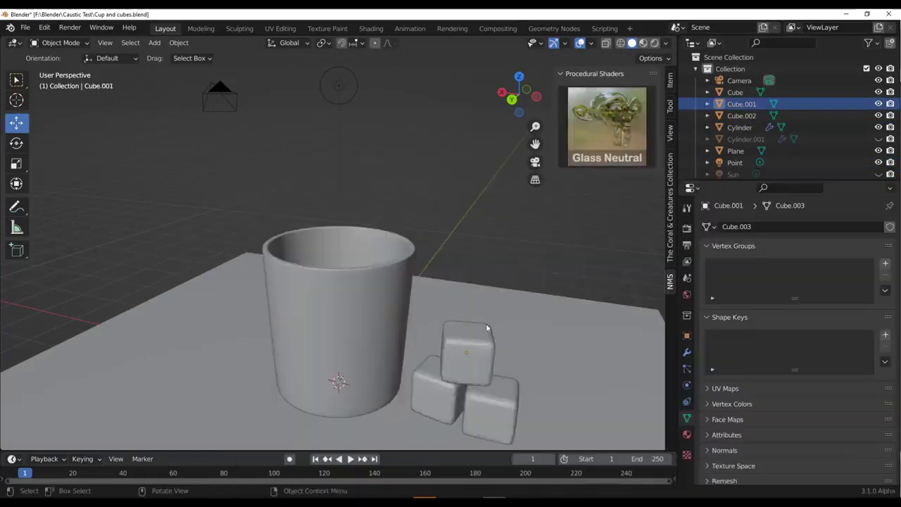
pyautogui.click(475, 400)
pyautogui.click(606, 127)
pyautogui.click(532, 200)
pyautogui.click(451, 400)
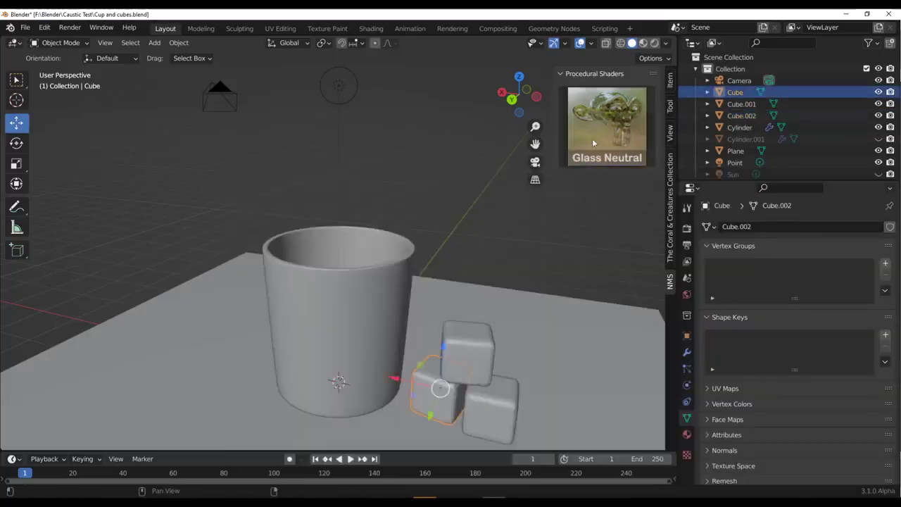
pyautogui.click(597, 134)
pyautogui.click(525, 204)
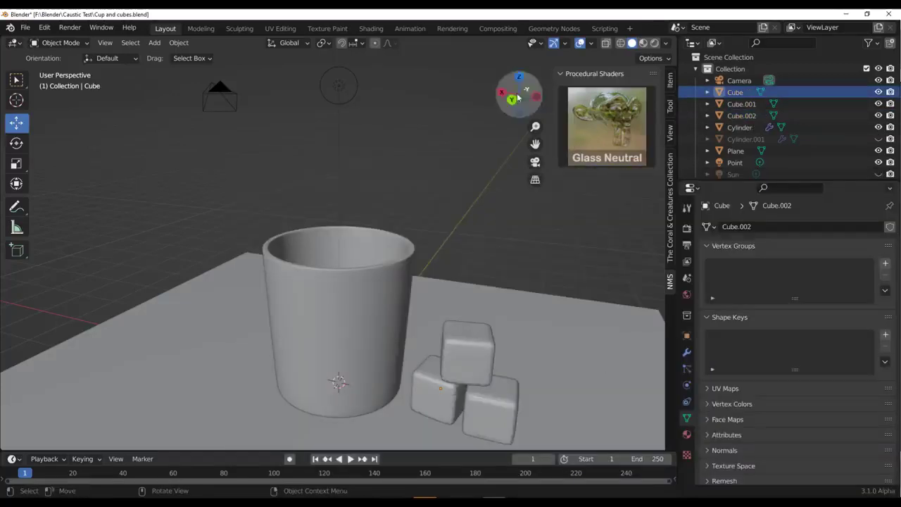
# Step: Frame the cup, the cubes and the point light together and display the viewport in rendered shading
pyautogui.scroll(-4, 422, 185)
pyautogui.scroll(6, 462, 180)
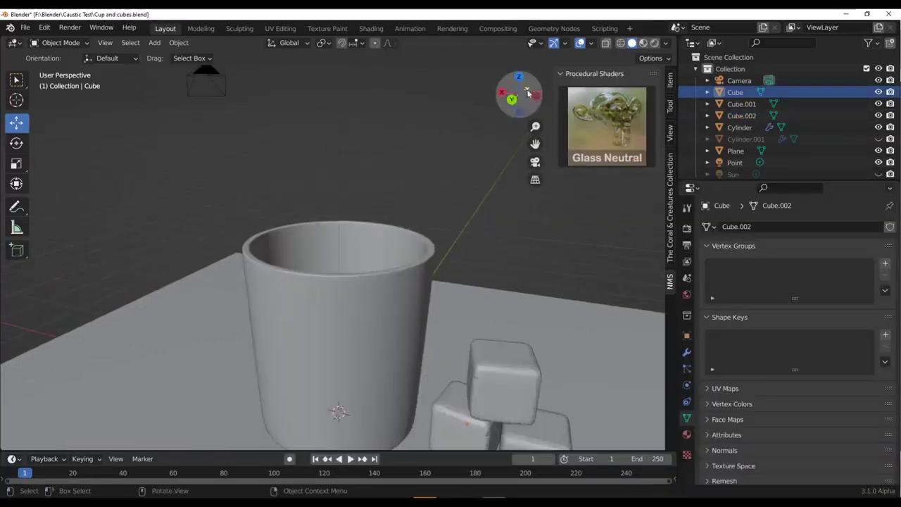
pyautogui.moveTo(513, 99)
pyautogui.mouseDown()
pyautogui.moveTo(520, 83)
pyautogui.moveTo(514, 100)
pyautogui.mouseUp()
pyautogui.scroll(-4, 465, 151)
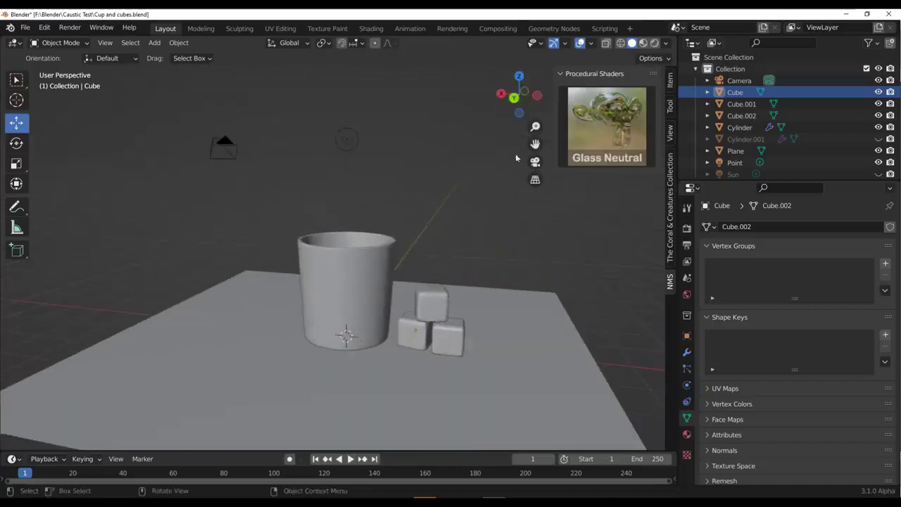
pyautogui.click(654, 44)
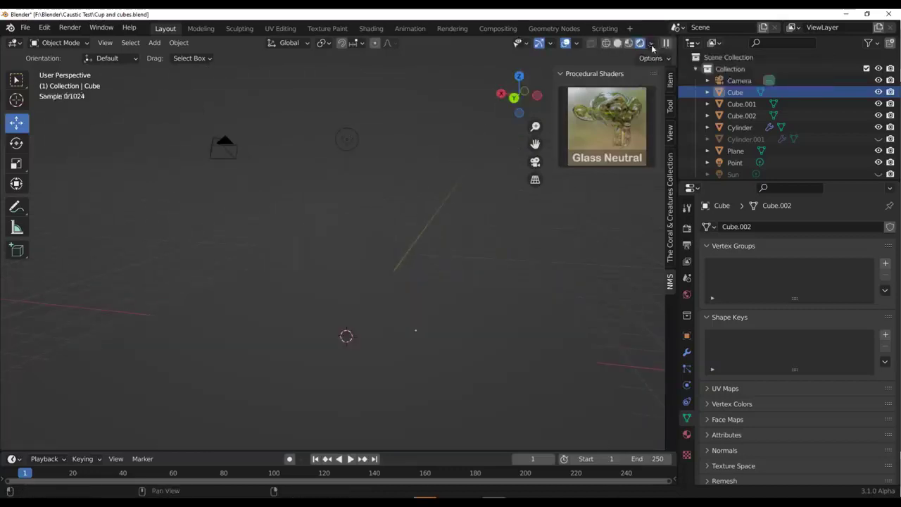
# Step: Move the point light along X to either side of the cup, ending on the cubes' side, and lower it toward the cubes
pyautogui.click(346, 139)
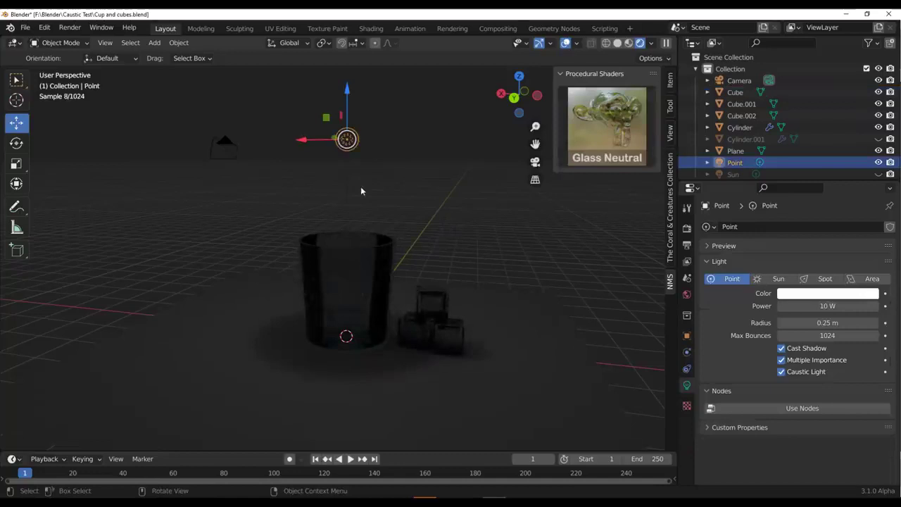
pyautogui.click(687, 228)
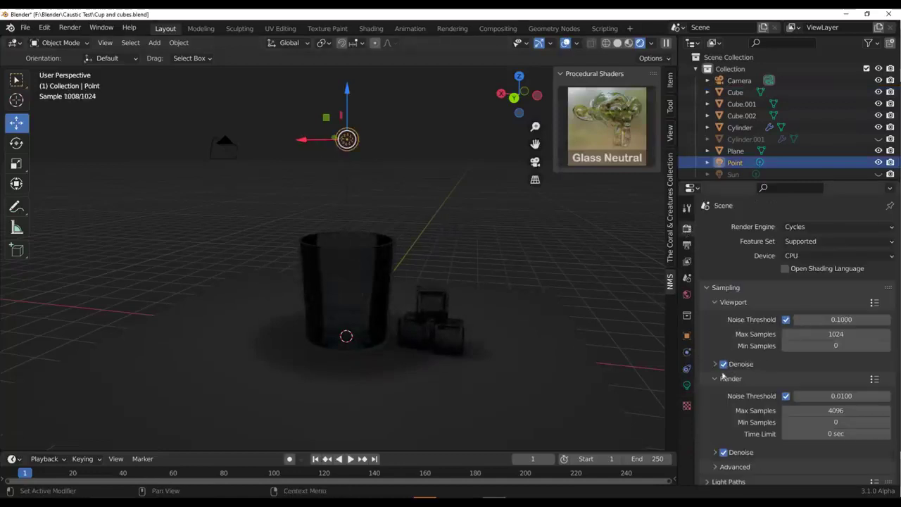
pyautogui.moveTo(316, 141); pyautogui.dragTo(218, 140)
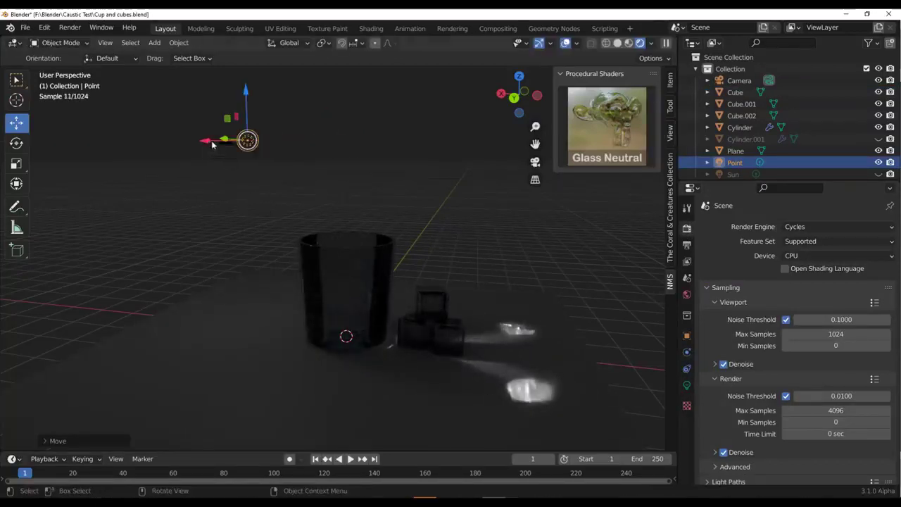
pyautogui.moveTo(213, 141); pyautogui.dragTo(407, 175)
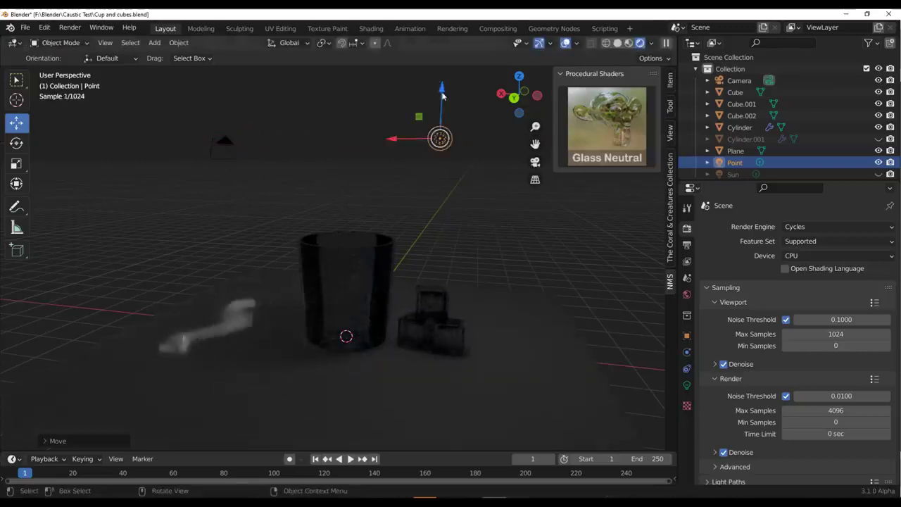
pyautogui.moveTo(440, 113); pyautogui.dragTo(432, 310)
pyautogui.click(431, 314)
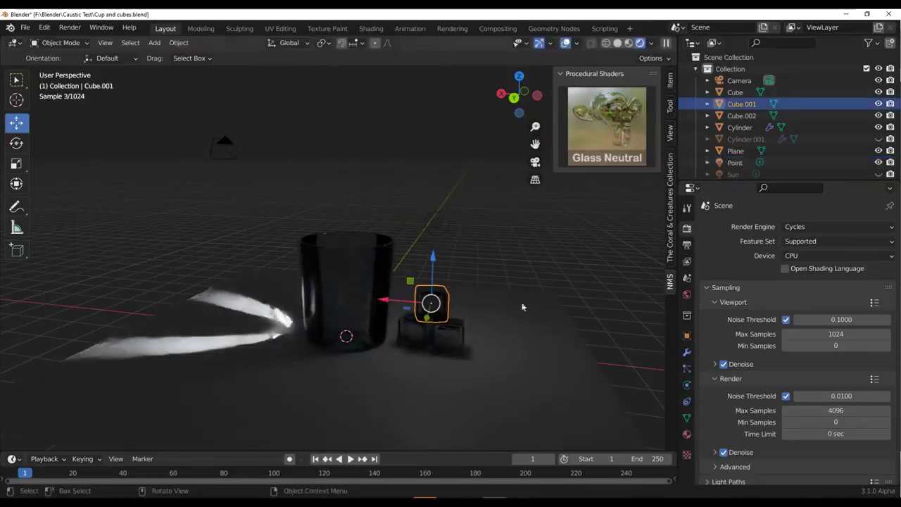
# Step: Shift the point light along Y away from the cup and cubes and lower it about 2.35 m, close to the plane
pyautogui.moveTo(519, 95); pyautogui.dragTo(465, 233)
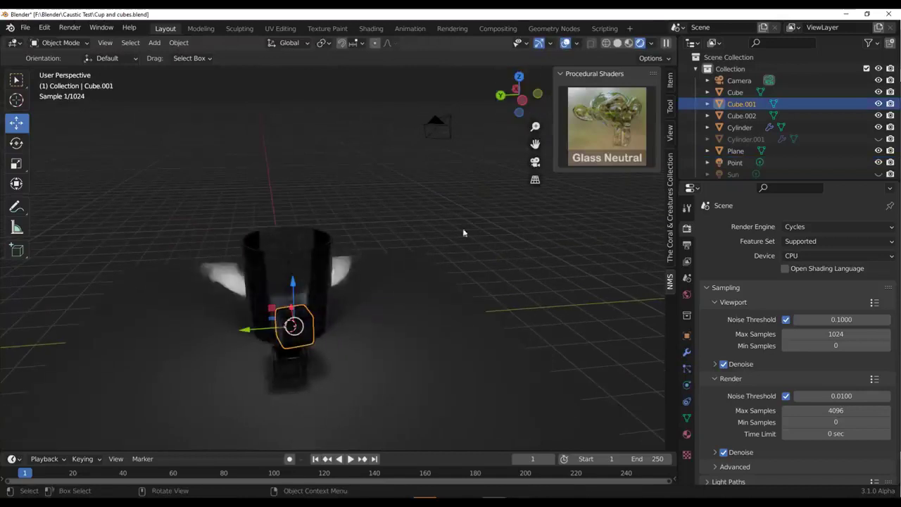
pyautogui.click(294, 245)
pyautogui.moveTo(323, 251); pyautogui.dragTo(357, 248)
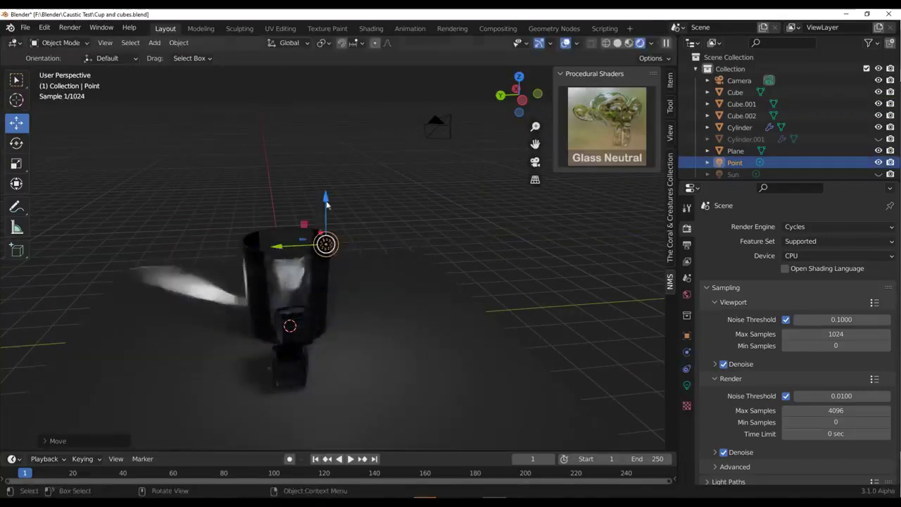
pyautogui.press('g')
pyautogui.press('z')
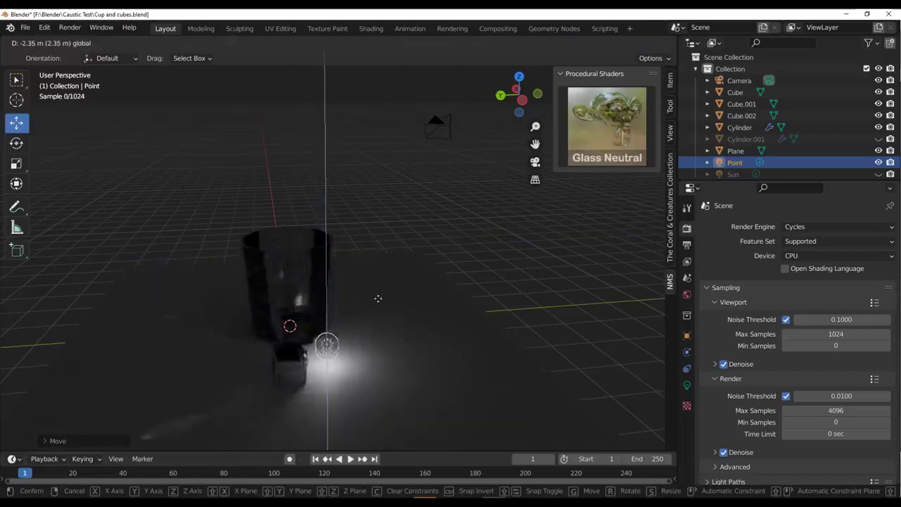
pyautogui.click(380, 304)
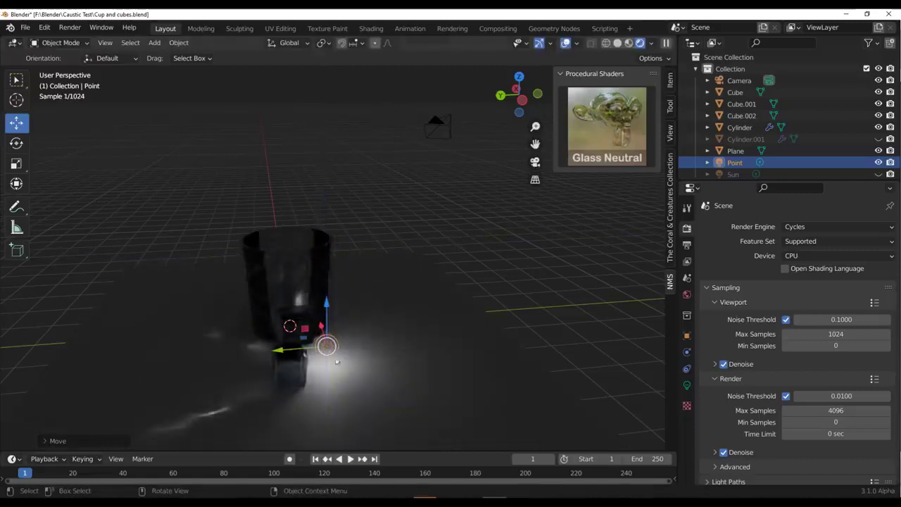
pyautogui.moveTo(294, 351)
pyautogui.mouseDown()
pyautogui.moveTo(281, 352)
pyautogui.moveTo(312, 349)
pyautogui.mouseUp()
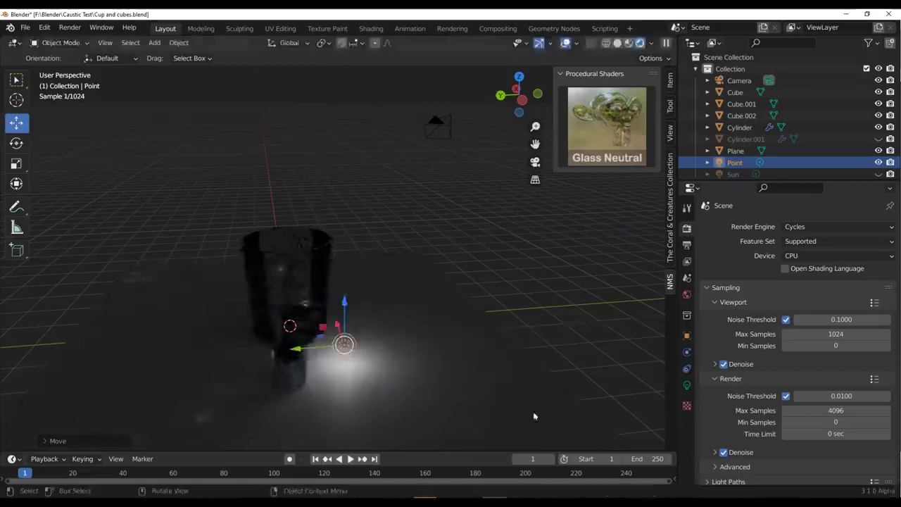
# Step: Set the point light's power to 100 W and its radius to 0.9 m
pyautogui.click(686, 385)
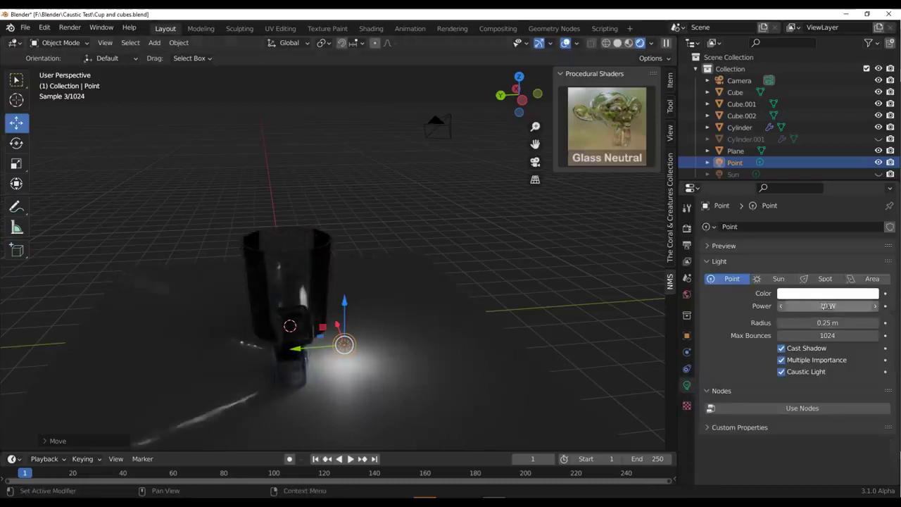
pyautogui.click(828, 306)
pyautogui.write('100')
pyautogui.press('Return')
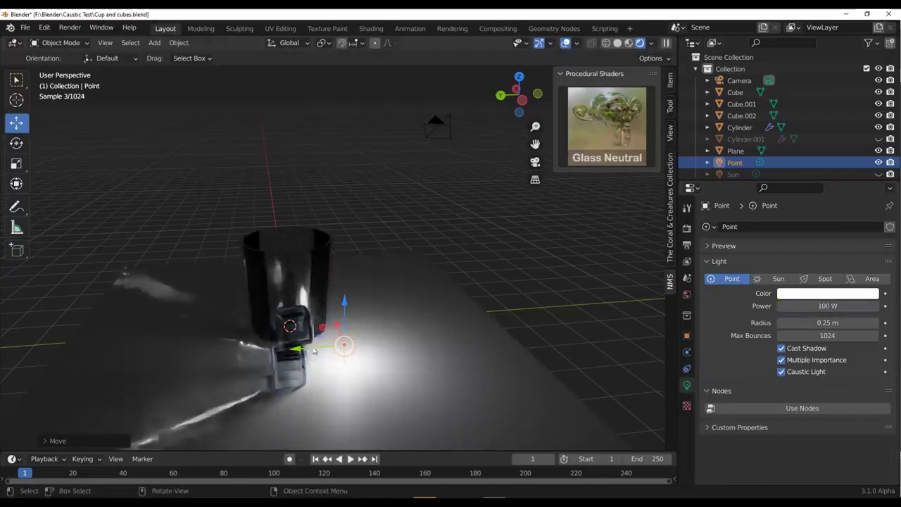
pyautogui.moveTo(826, 324); pyautogui.dragTo(864, 324)
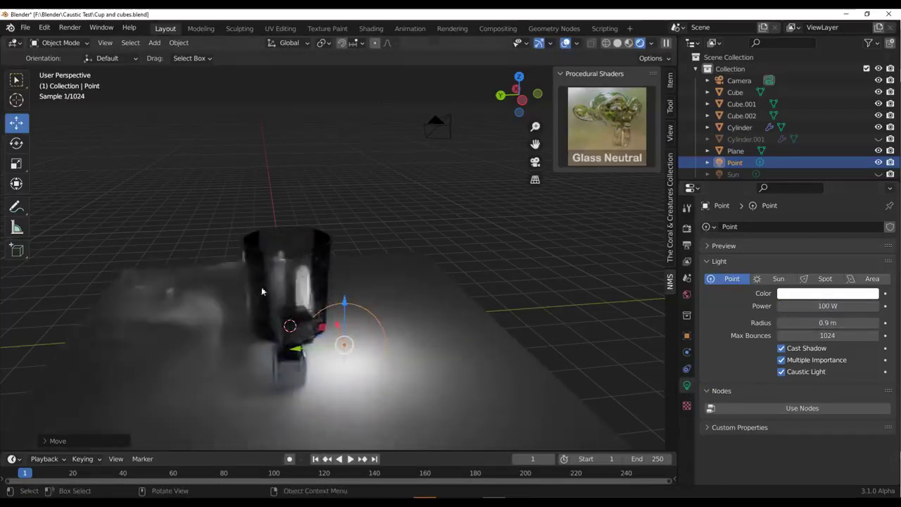
# Step: Raise the point light to near the cup's upper half and move it farther from the cup along Y
pyautogui.moveTo(343, 304); pyautogui.dragTo(343, 279)
pyautogui.moveTo(303, 322); pyautogui.dragTo(338, 317)
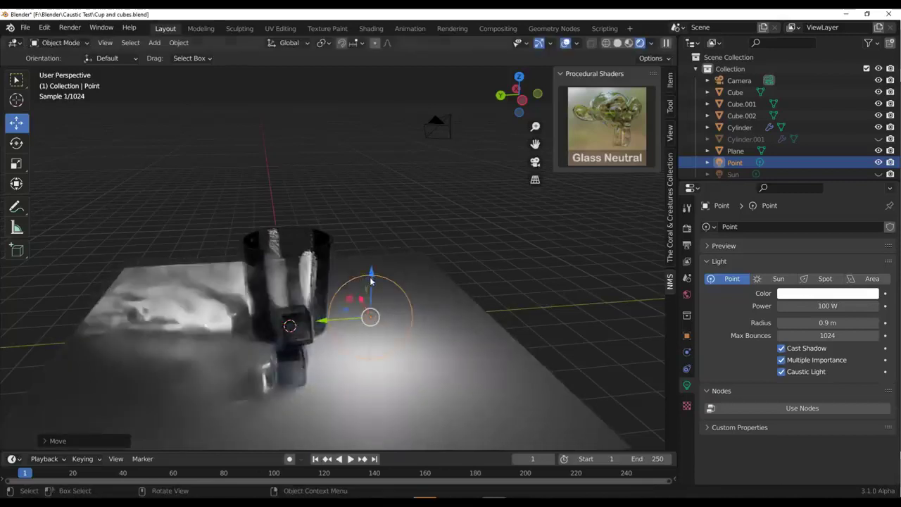
pyautogui.moveTo(371, 275); pyautogui.dragTo(377, 234)
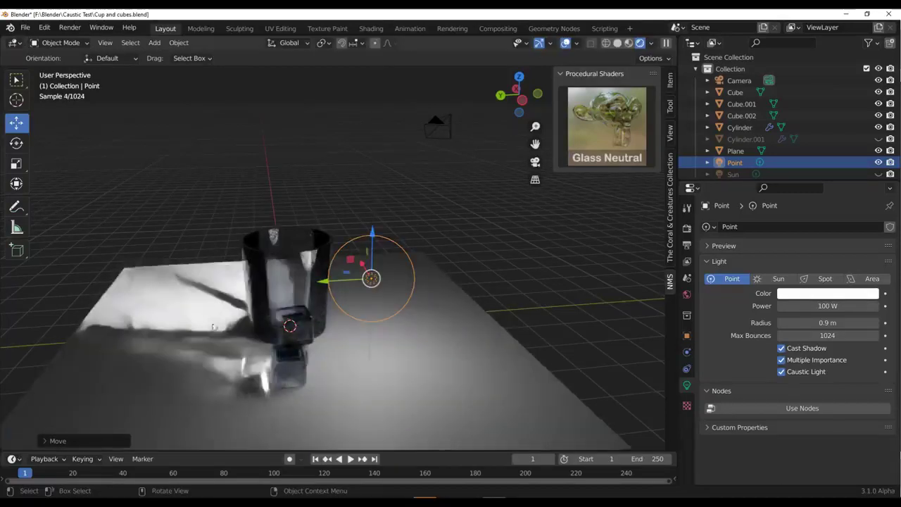
# Step: Set the Cycles device to GPU Compute, and toggle viewport denoising off and back on to compare the caustics
pyautogui.click(687, 228)
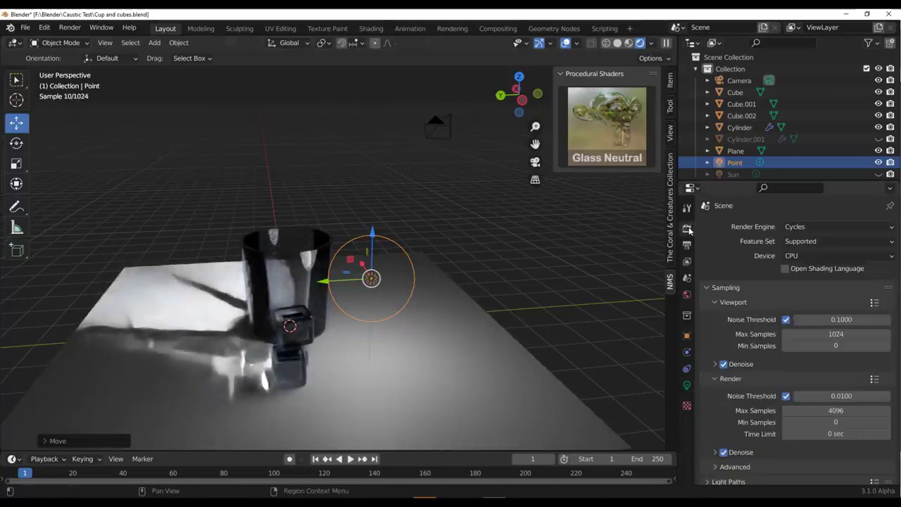
pyautogui.click(792, 256)
pyautogui.click(798, 283)
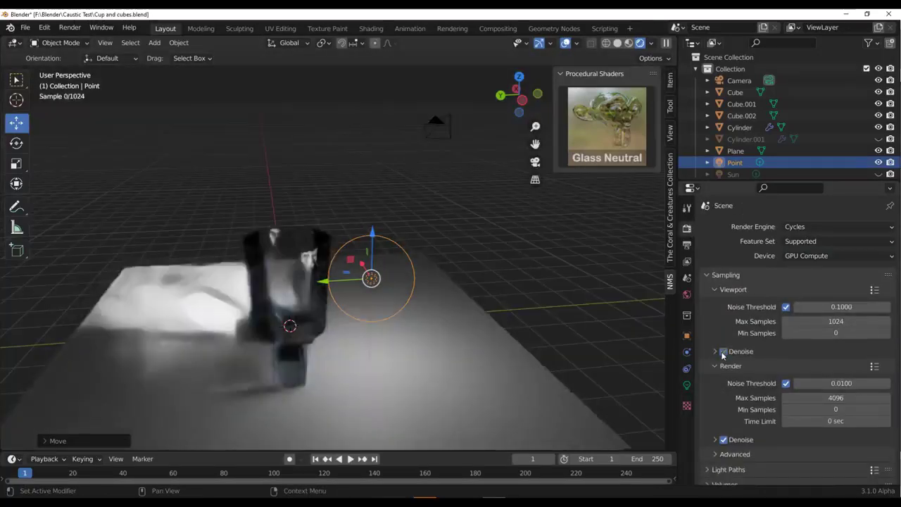
pyautogui.click(724, 351)
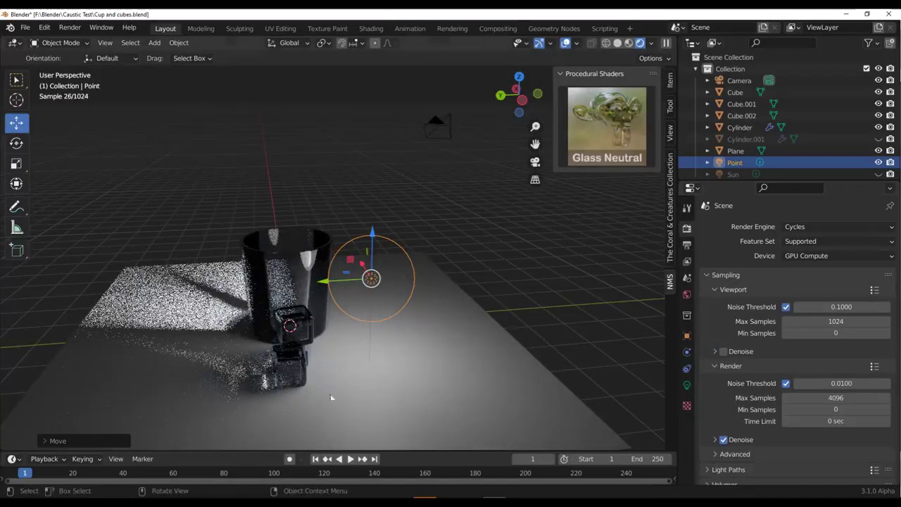
pyautogui.click(723, 351)
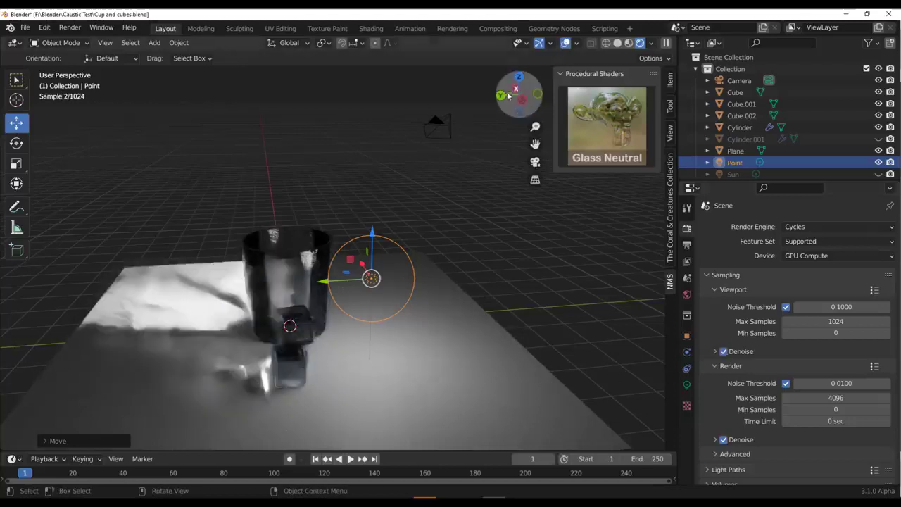
# Step: Try the point light behind and above the cup, and bring it back low beside the cup and cubes
pyautogui.moveTo(508, 96)
pyautogui.mouseDown()
pyautogui.moveTo(535, 101)
pyautogui.moveTo(519, 104)
pyautogui.mouseUp()
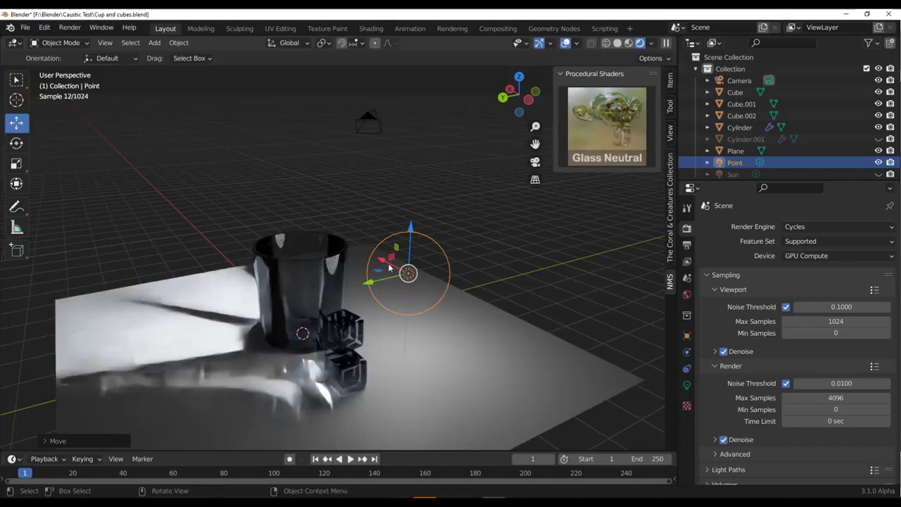
pyautogui.moveTo(388, 267); pyautogui.dragTo(280, 209)
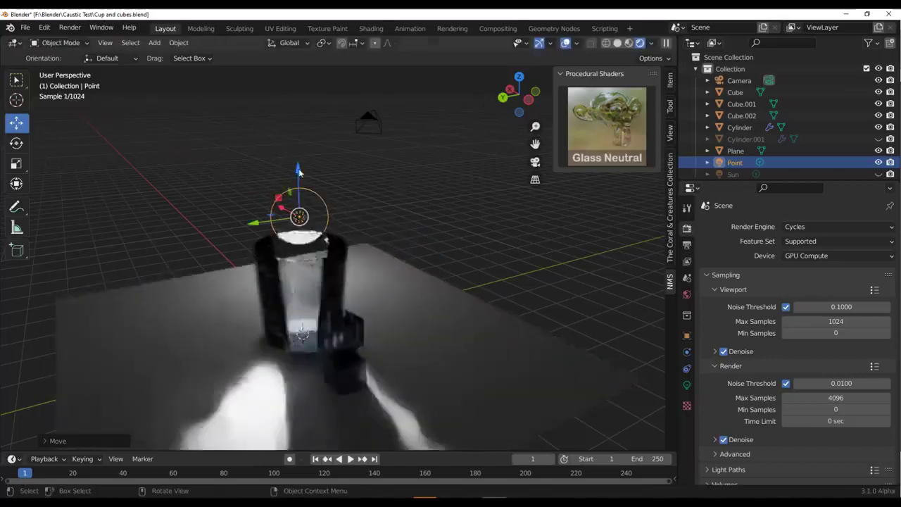
pyautogui.moveTo(299, 170); pyautogui.dragTo(298, 125)
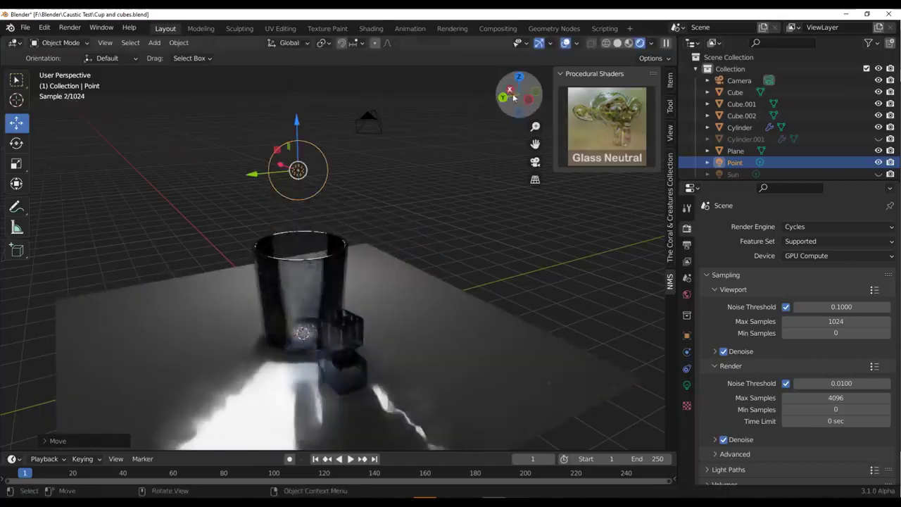
pyautogui.moveTo(513, 97); pyautogui.dragTo(78, 190)
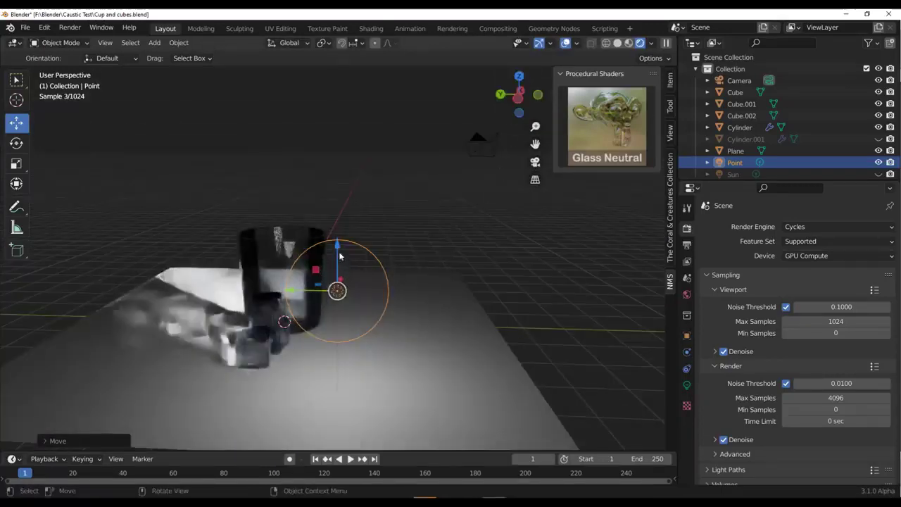
pyautogui.moveTo(340, 254); pyautogui.dragTo(358, 315)
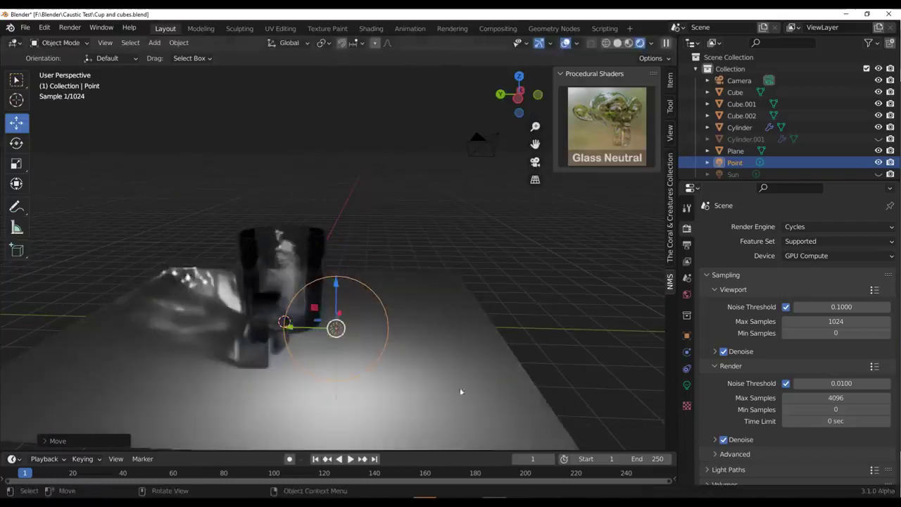
# Step: Change the point light to an Area light 1.44 m in size, raise it, and aim it at the cup
pyautogui.click(686, 385)
pyautogui.click(863, 279)
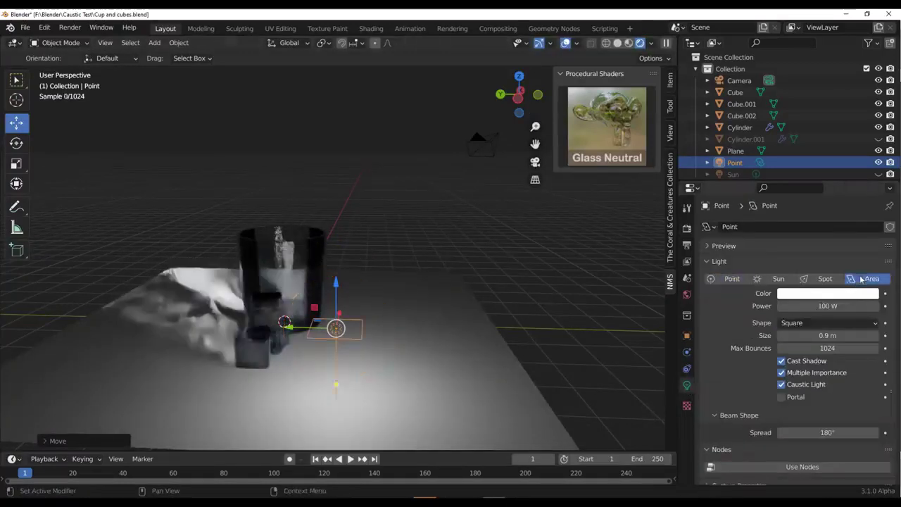
pyautogui.moveTo(335, 290); pyautogui.dragTo(342, 105)
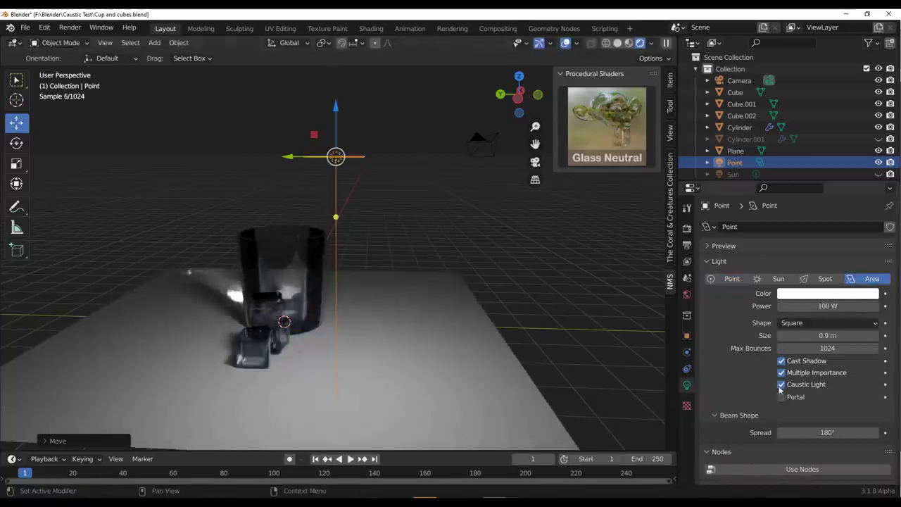
pyautogui.moveTo(336, 217); pyautogui.dragTo(290, 318)
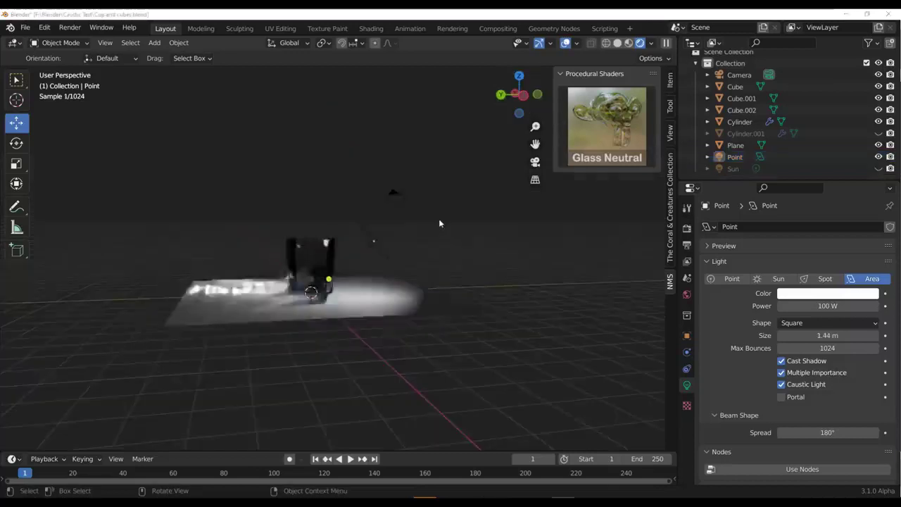
# Step: Enable Caustic Light in the World's surface settings
pyautogui.scroll(5, 439, 219)
pyautogui.scroll(-1, 443, 224)
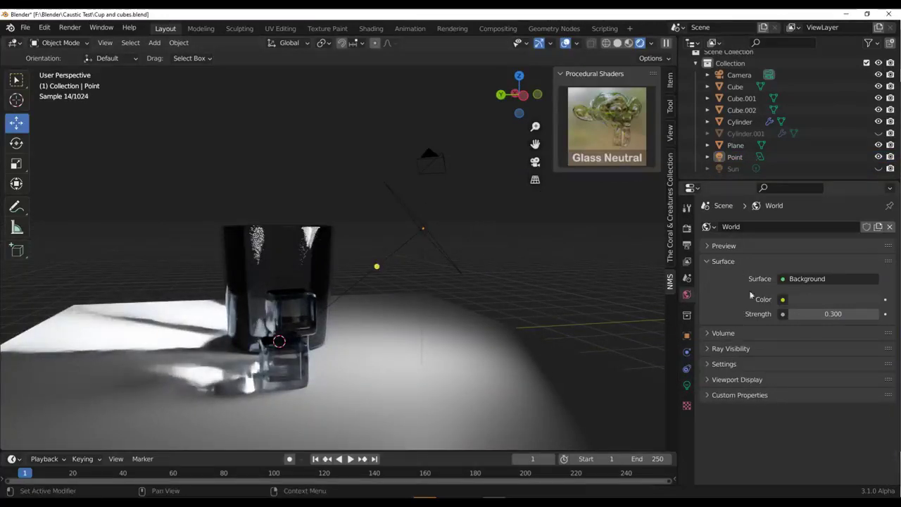
pyautogui.click(719, 366)
pyautogui.scroll(-1, 794, 393)
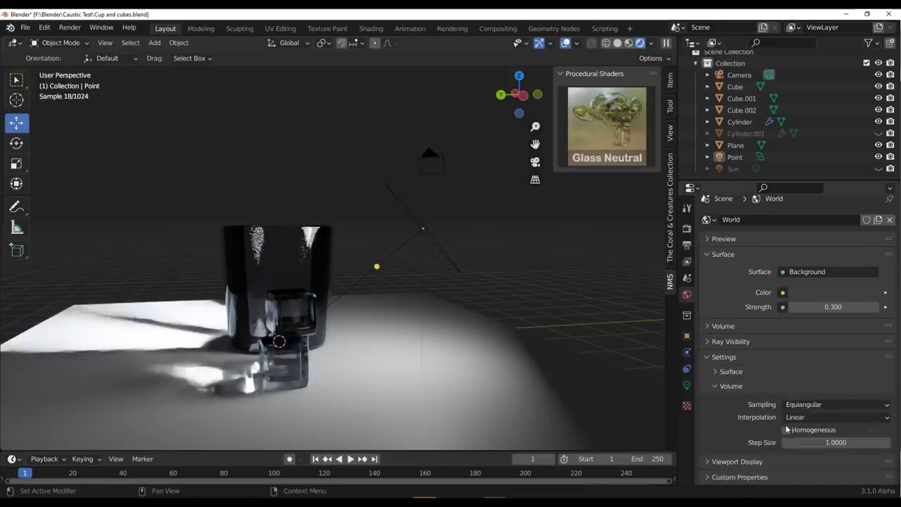
pyautogui.click(718, 387)
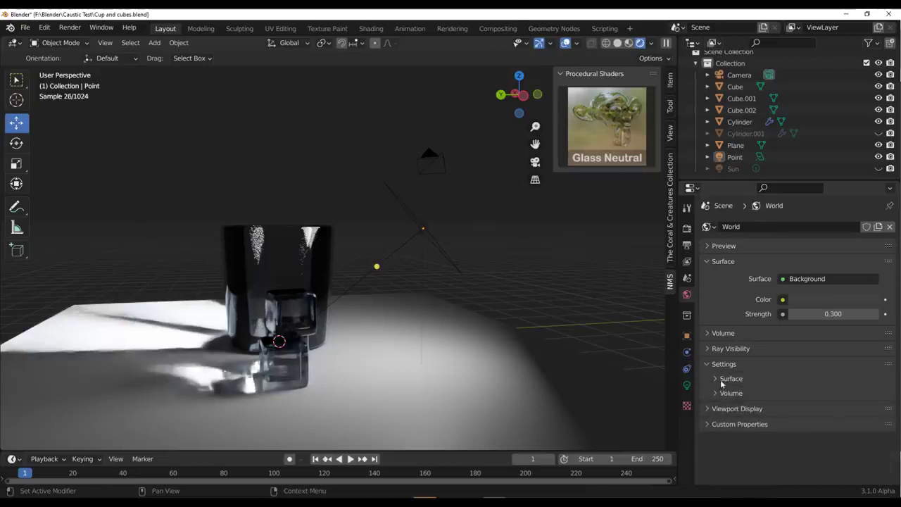
pyautogui.click(722, 380)
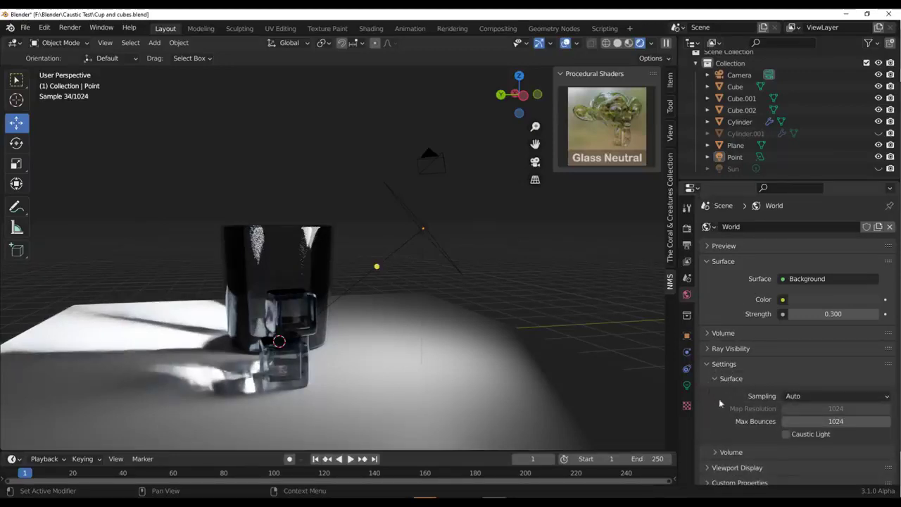
pyautogui.click(785, 434)
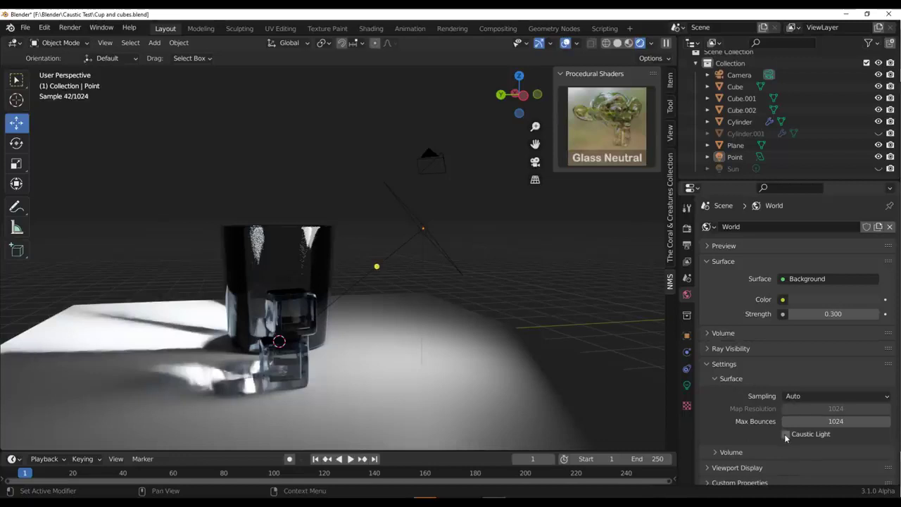
# Step: Hide the area light in the viewport and lighten the World background color
pyautogui.click(420, 234)
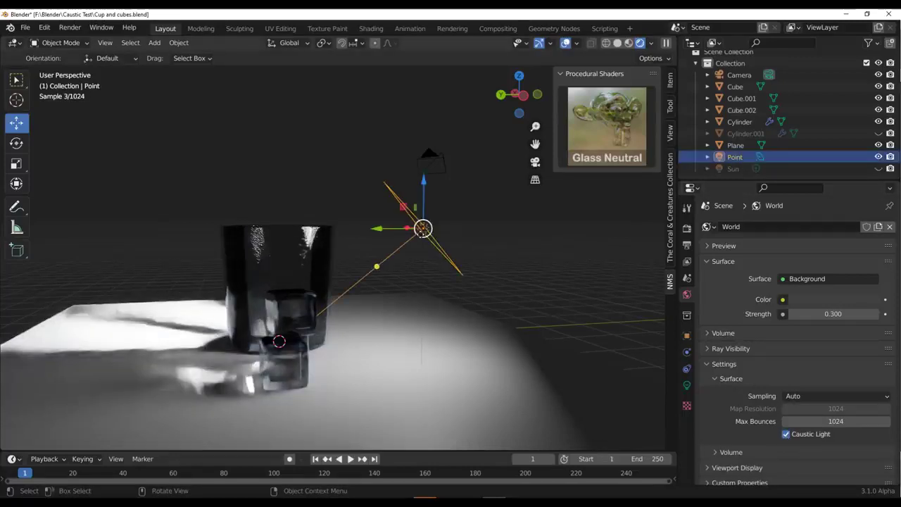
pyautogui.click(878, 157)
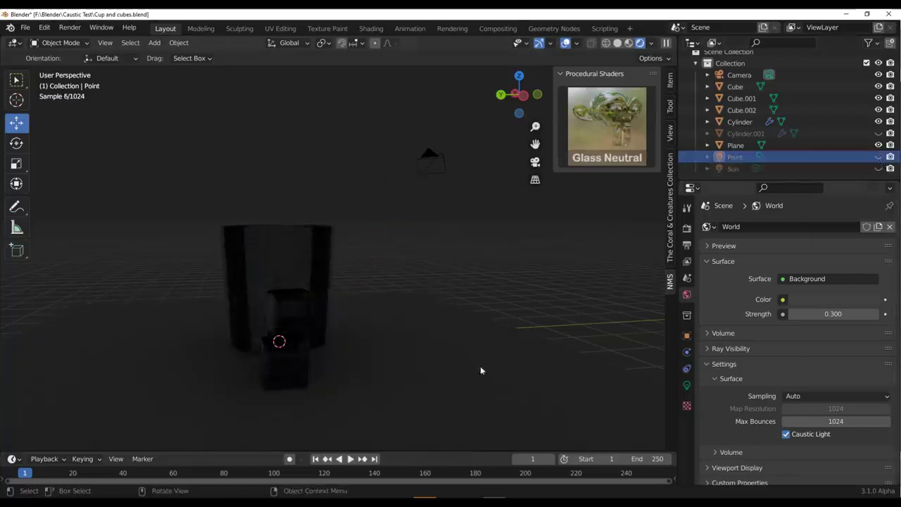
pyautogui.click(828, 302)
pyautogui.moveTo(868, 183); pyautogui.dragTo(870, 134)
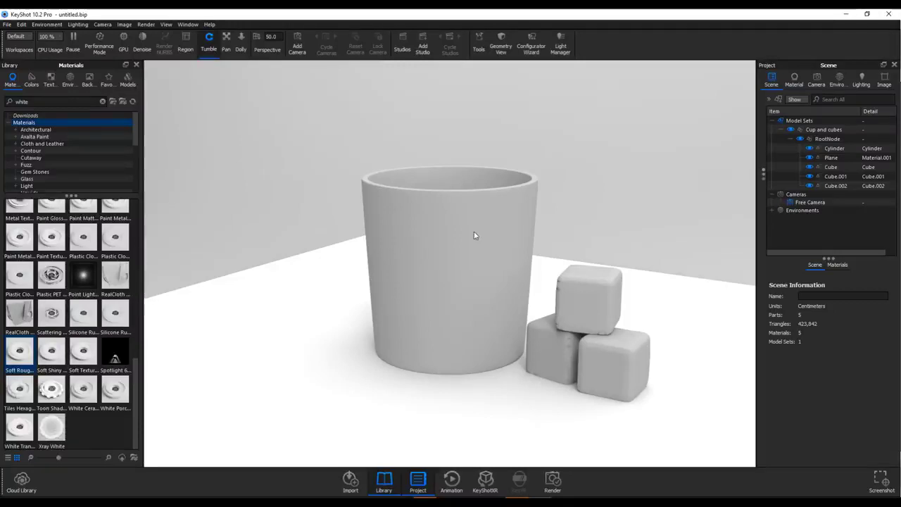
# Step: In KeyShot, search the material library for "glass" and apply the clear Glass (Solid) material to the cup
pyautogui.click(476, 234)
pyautogui.moveTo(34, 101); pyautogui.dragTo(9, 112)
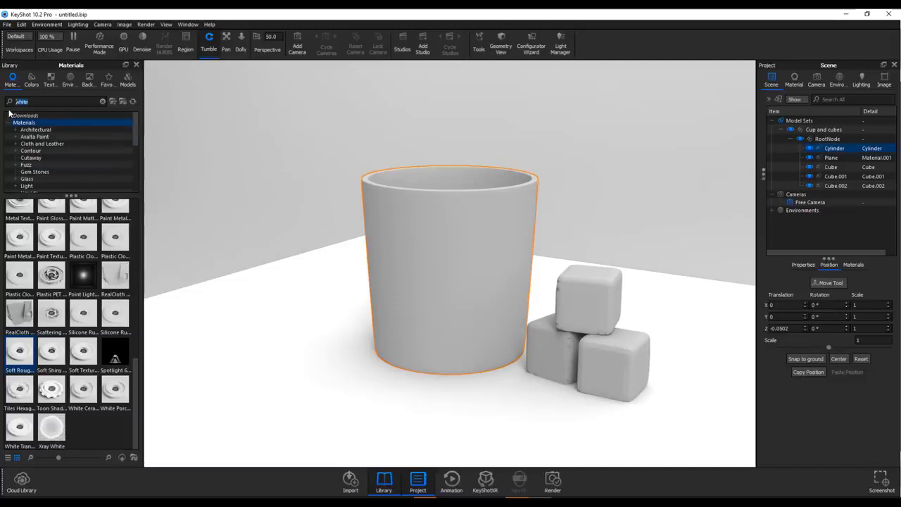
pyautogui.write('glass')
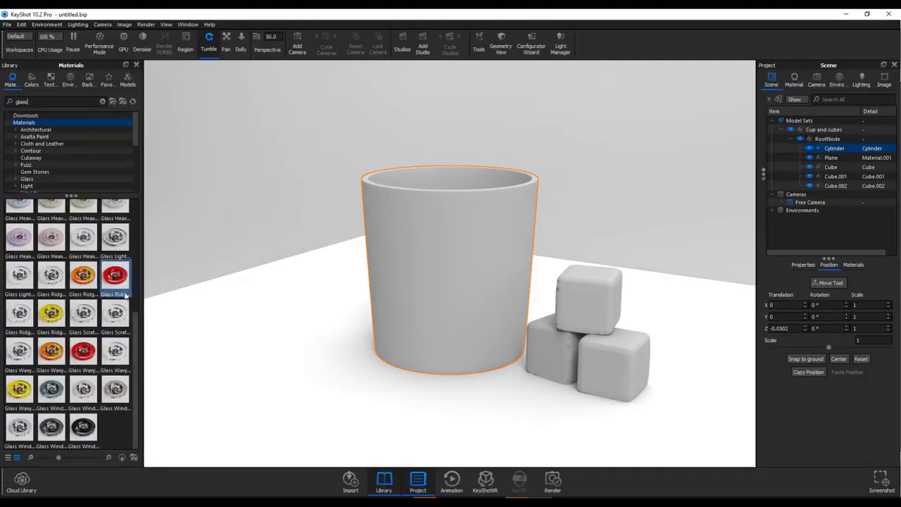
pyautogui.scroll(5, 124, 296)
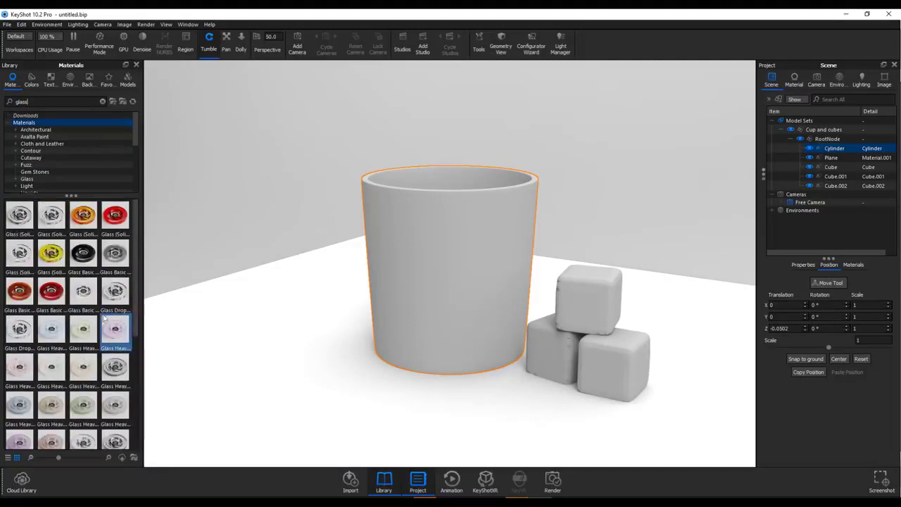
pyautogui.moveTo(19, 222)
pyautogui.mouseDown()
pyautogui.moveTo(524, 248)
pyautogui.moveTo(13, 247)
pyautogui.moveTo(7, 224)
pyautogui.mouseUp()
pyautogui.moveTo(16, 262); pyautogui.dragTo(483, 251)
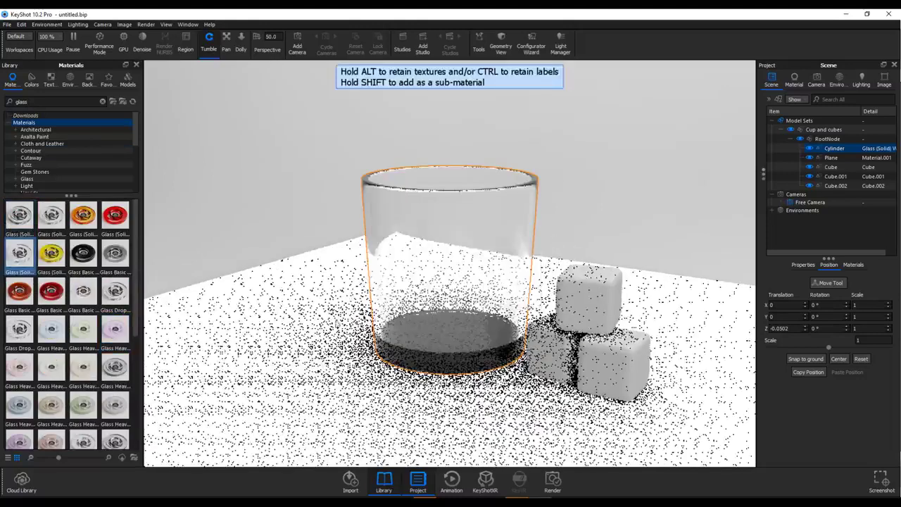
# Step: Apply the red Glass (Solid) material to all three cubes, linking the duplicate materials
pyautogui.moveTo(115, 218); pyautogui.dragTo(602, 304)
pyautogui.moveTo(117, 224); pyautogui.dragTo(611, 365)
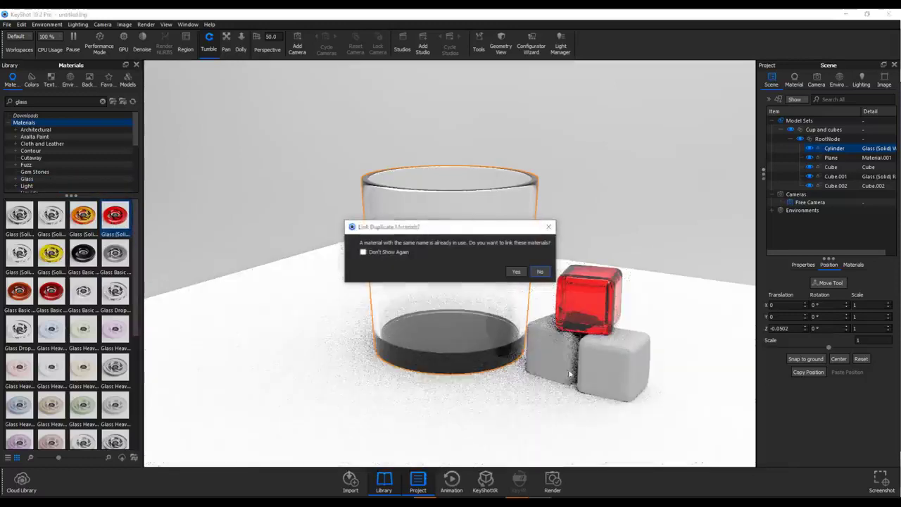
pyautogui.click(515, 272)
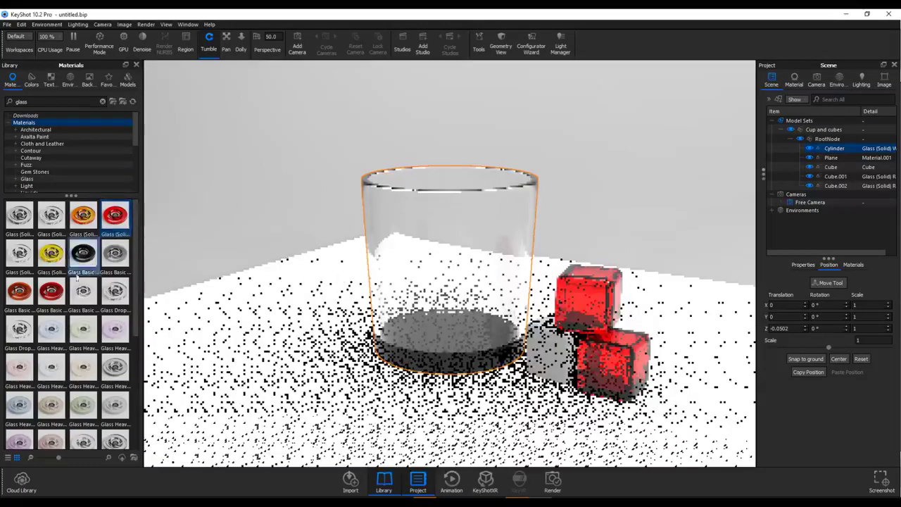
pyautogui.moveTo(115, 214); pyautogui.dragTo(553, 348)
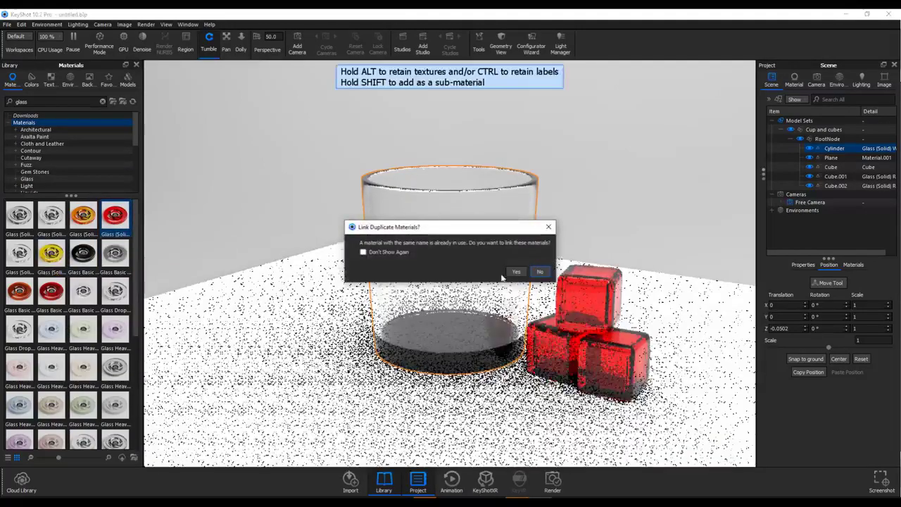
pyautogui.click(514, 273)
# Step: Set the environment brightness to 0
pyautogui.scroll(3, 405, 226)
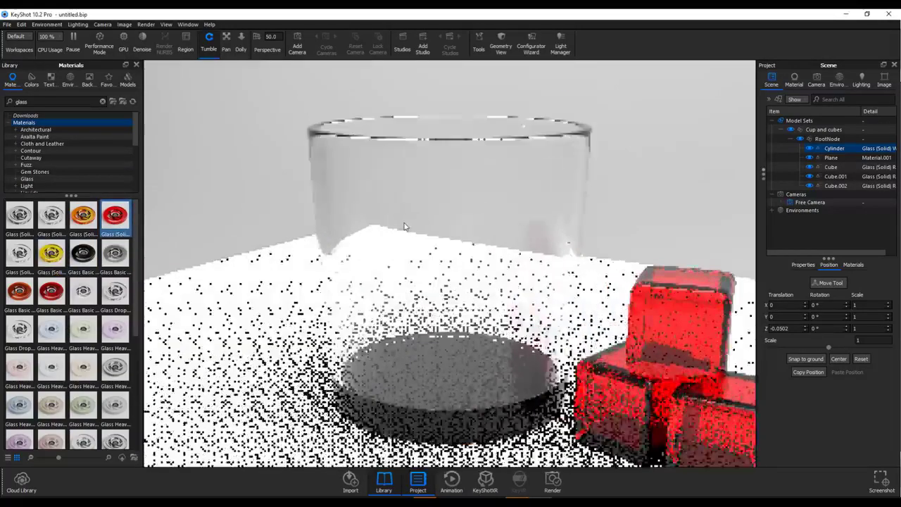
pyautogui.scroll(-6, 411, 225)
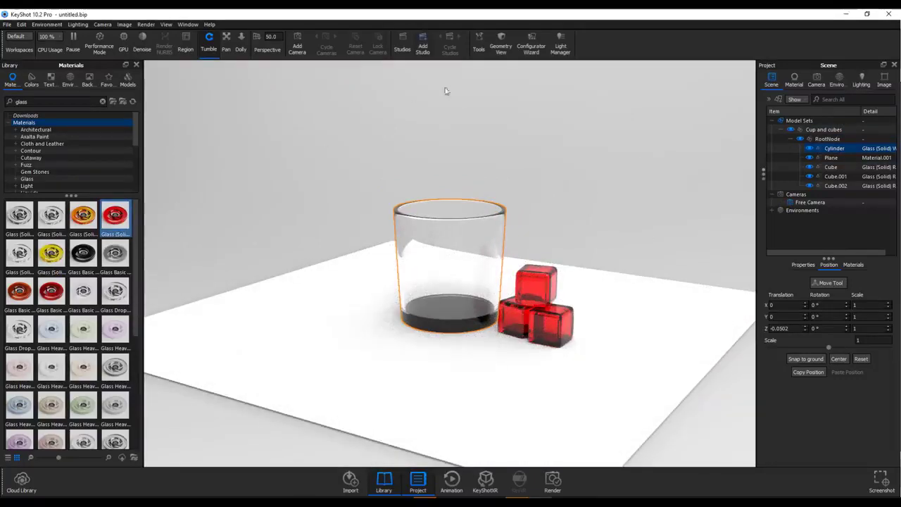
pyautogui.click(838, 79)
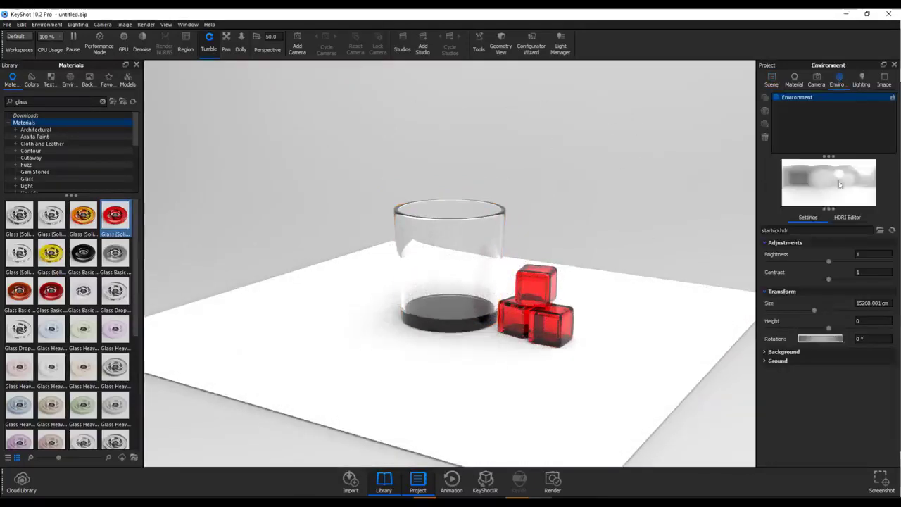
pyautogui.moveTo(834, 262); pyautogui.dragTo(696, 263)
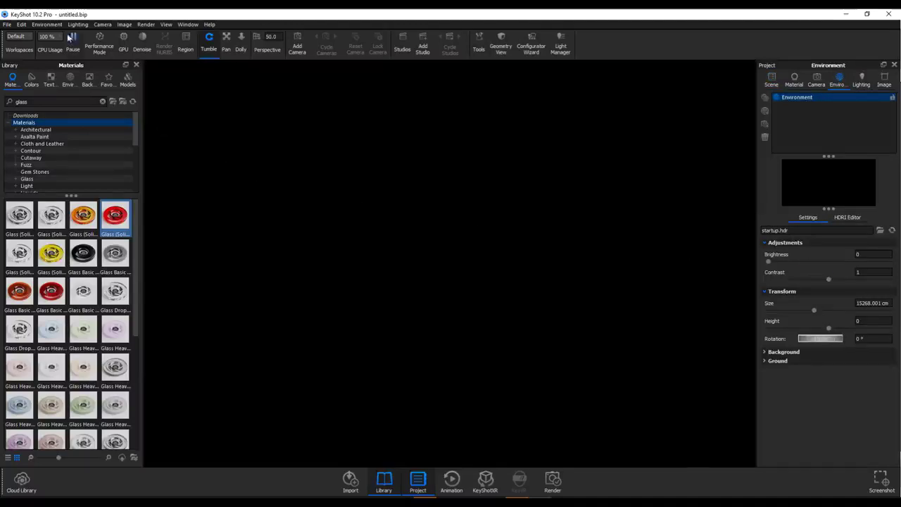
# Step: Add a point light to the scene and raise it about 221 cm above the cup's base
pyautogui.click(21, 25)
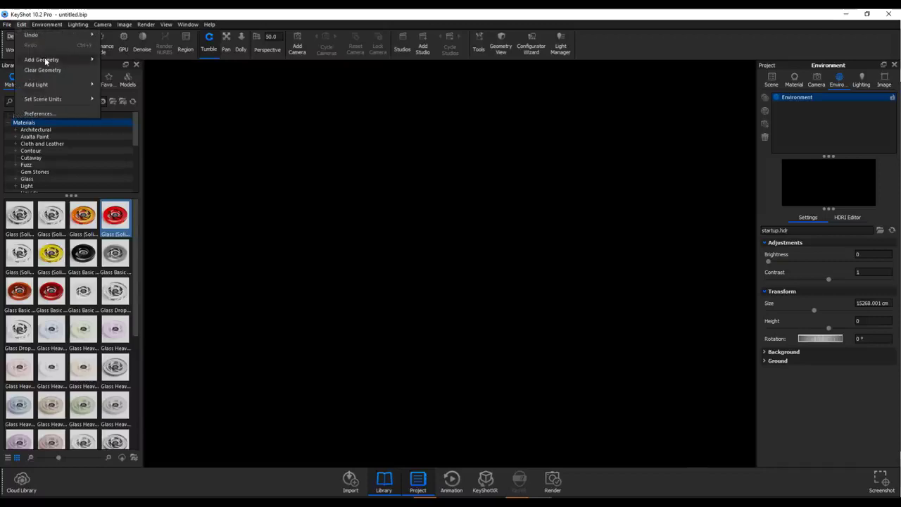
pyautogui.moveTo(52, 62)
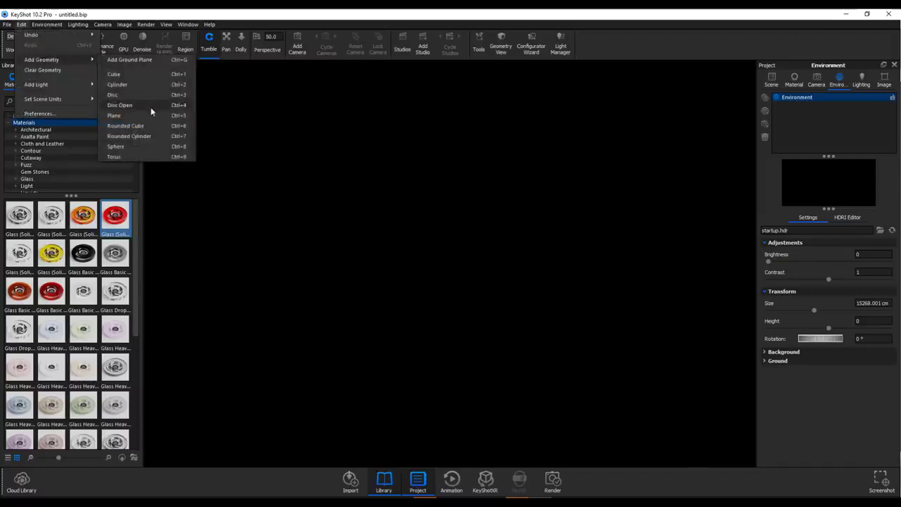
pyautogui.moveTo(77, 86)
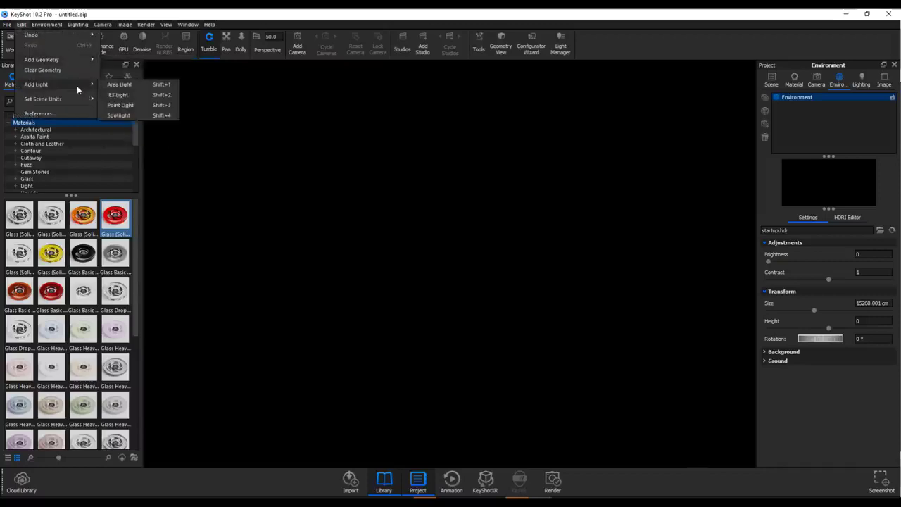
pyautogui.click(138, 104)
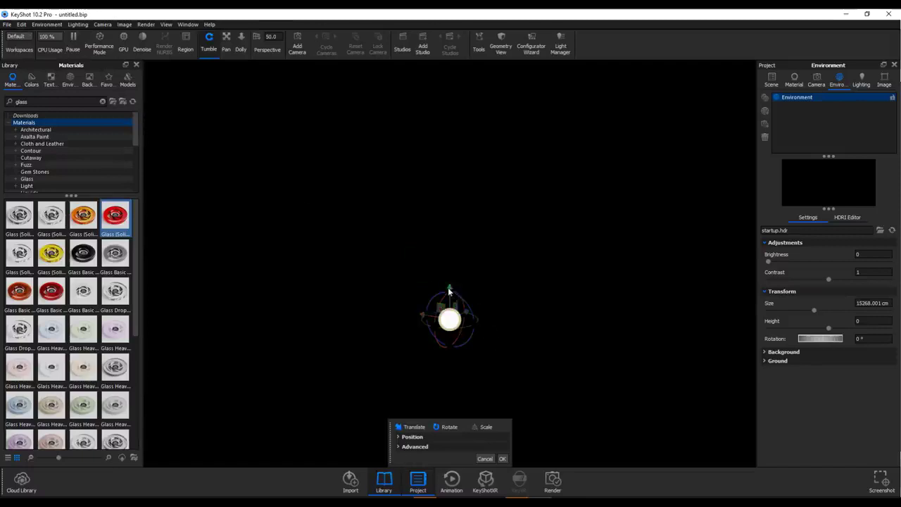
pyautogui.moveTo(449, 294); pyautogui.dragTo(453, 182)
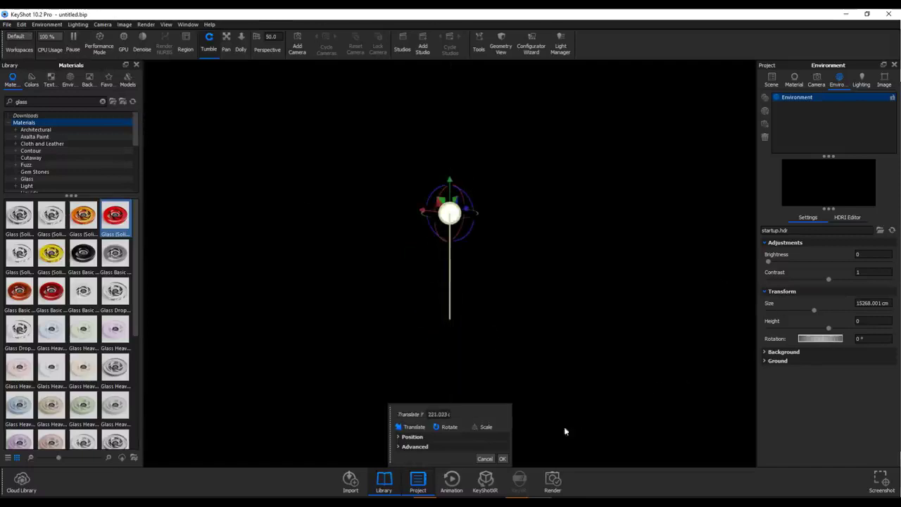
# Step: Change the point light's power unit to Watt and set its radius to about 103 cm
pyautogui.click(795, 80)
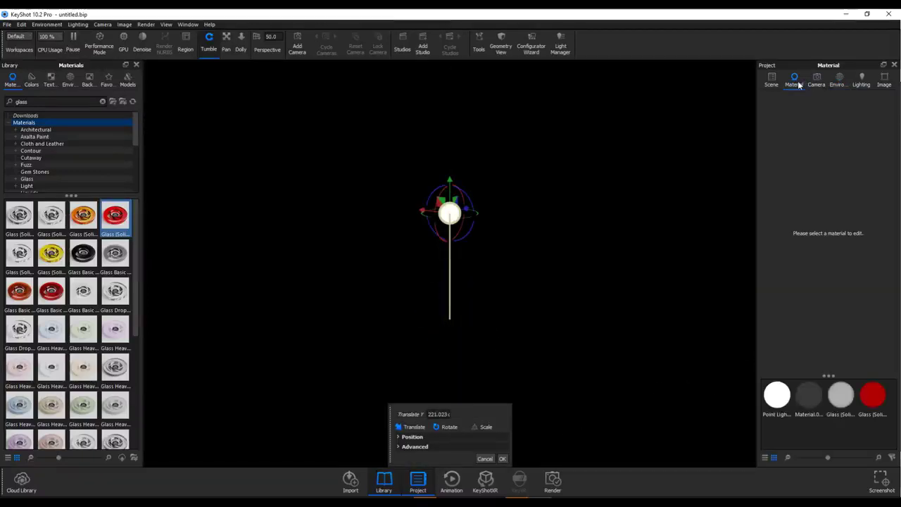
pyautogui.doubleClick(448, 218)
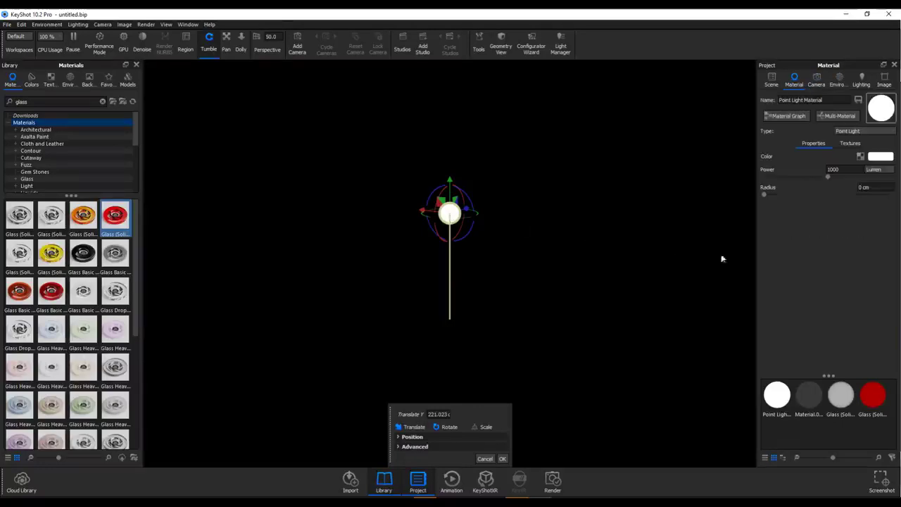
pyautogui.click(874, 170)
pyautogui.click(877, 180)
pyautogui.moveTo(765, 195); pyautogui.dragTo(785, 203)
pyautogui.scroll(-2, 457, 213)
pyautogui.scroll(7, 468, 219)
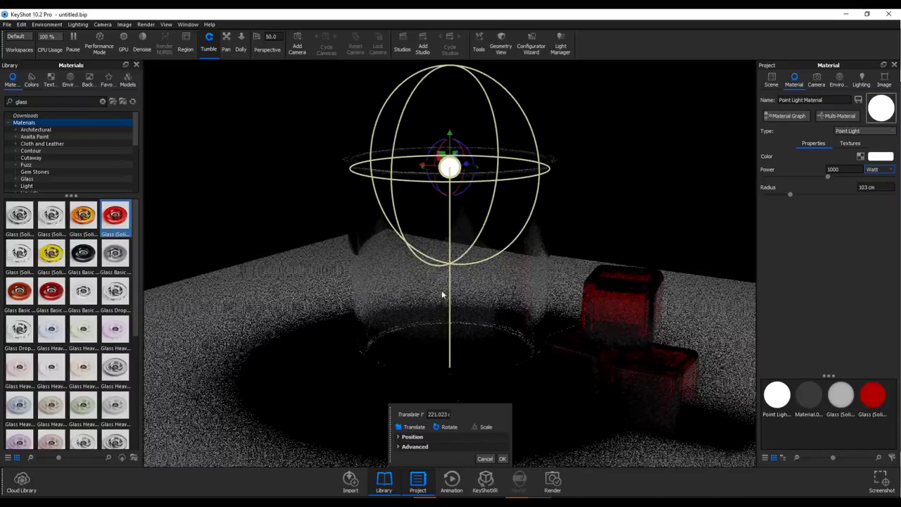
pyautogui.scroll(-2, 442, 290)
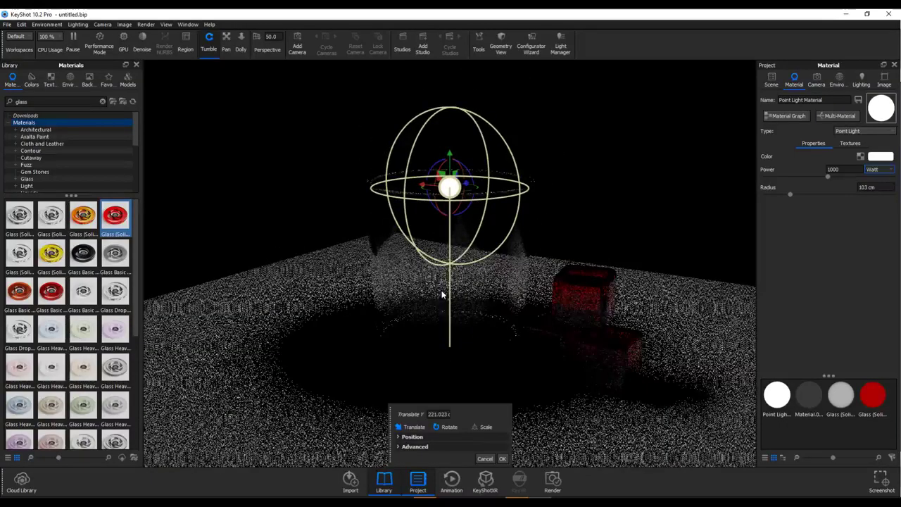
# Step: Enable Caustics and Global Illumination in the general lighting settings
pyautogui.click(878, 82)
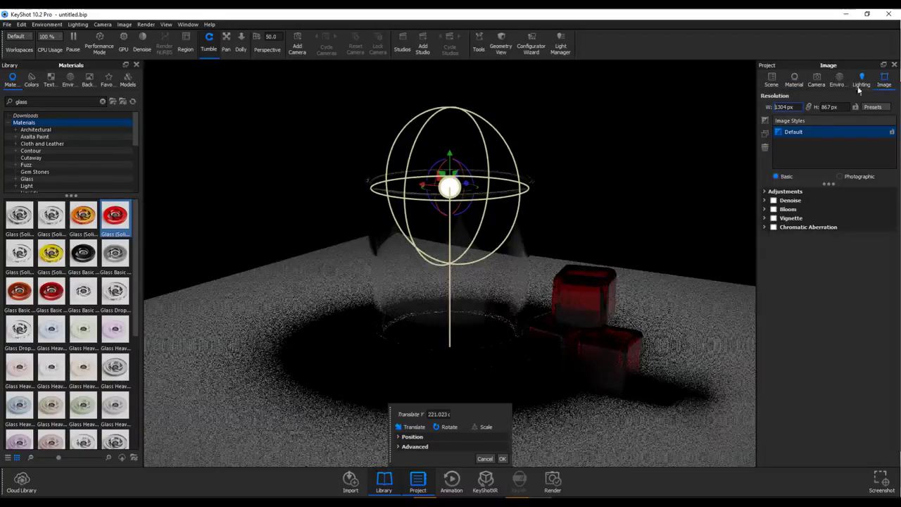
pyautogui.click(853, 84)
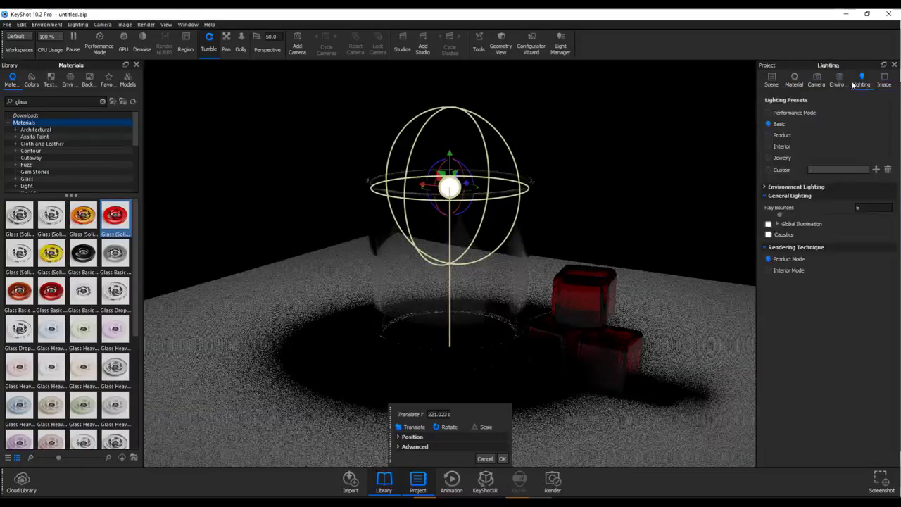
pyautogui.click(768, 234)
pyautogui.click(768, 224)
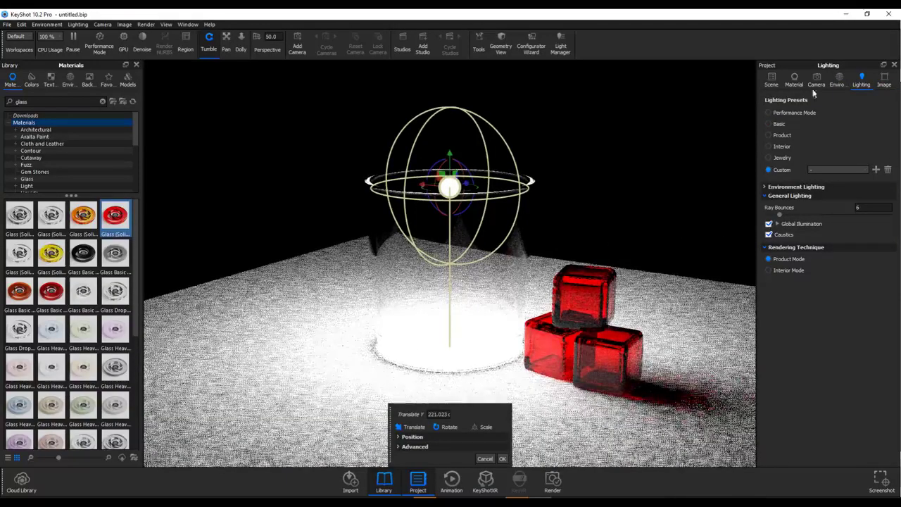
# Step: Reduce the point light's radius to 31.5 cm
pyautogui.click(795, 79)
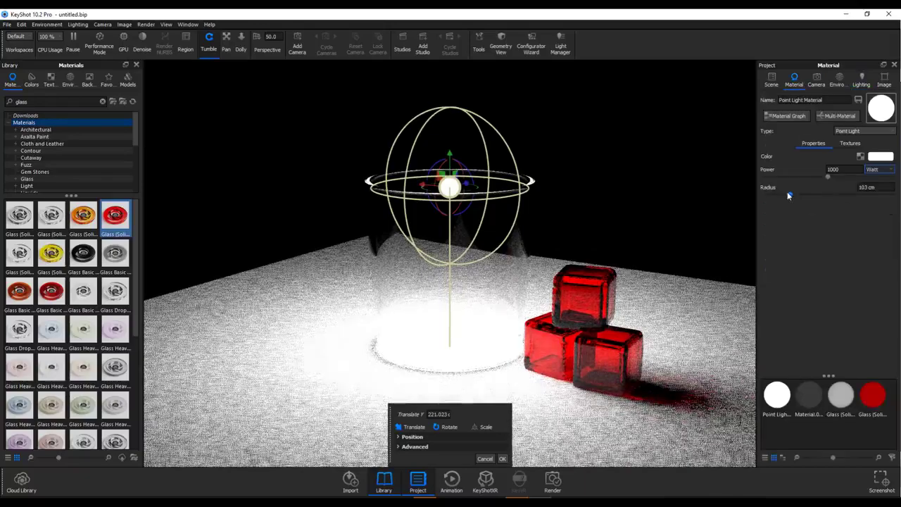
pyautogui.moveTo(786, 196); pyautogui.dragTo(770, 192)
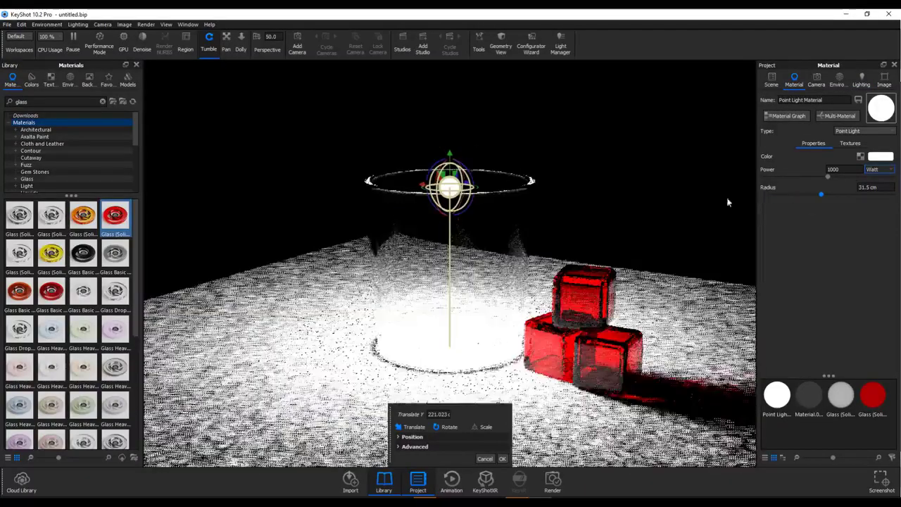
pyautogui.scroll(3, 466, 200)
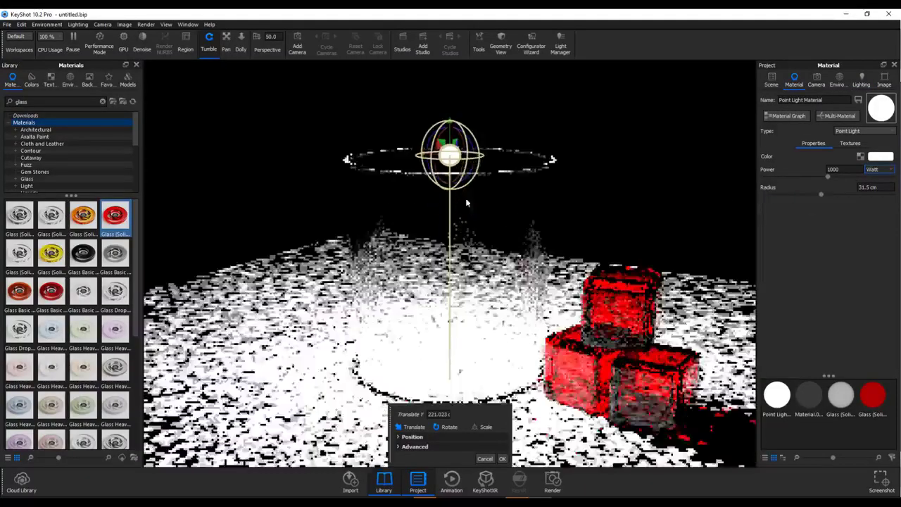
pyautogui.scroll(-3, 461, 194)
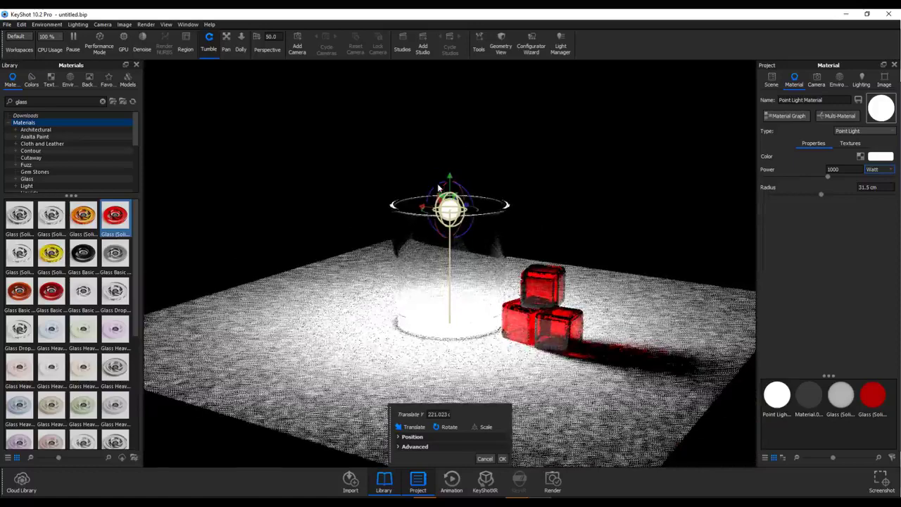
# Step: Enable GPU rendering and reposition the point light, about 162 cm higher and sideways across the cup and cubes
pyautogui.moveTo(451, 182); pyautogui.dragTo(445, 95)
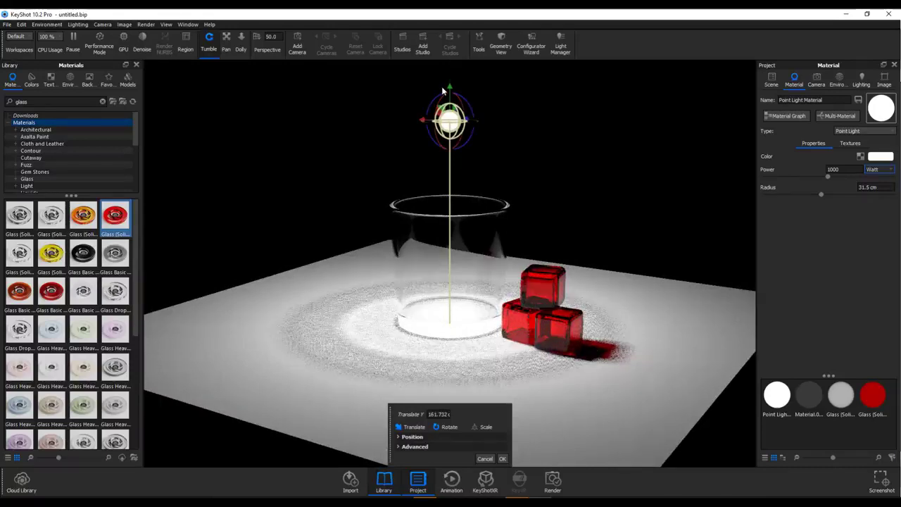
pyautogui.click(127, 40)
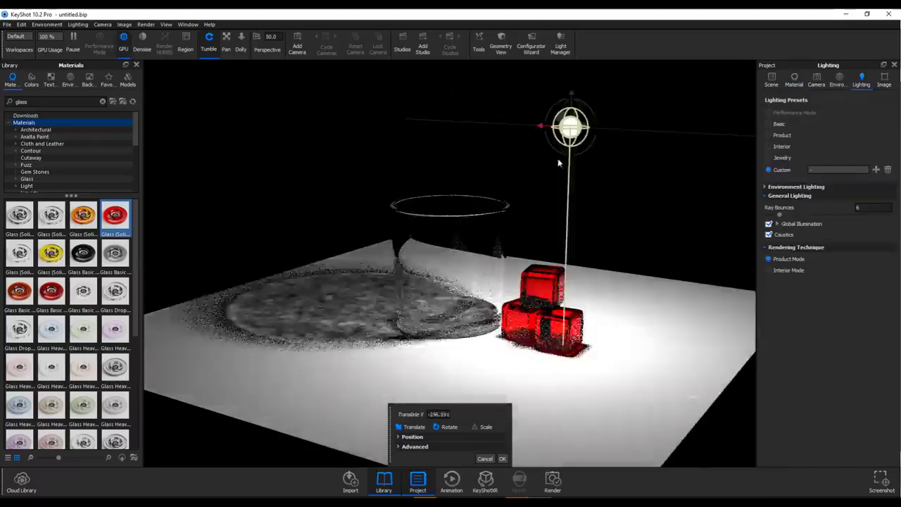
pyautogui.moveTo(559, 162); pyautogui.dragTo(339, 196)
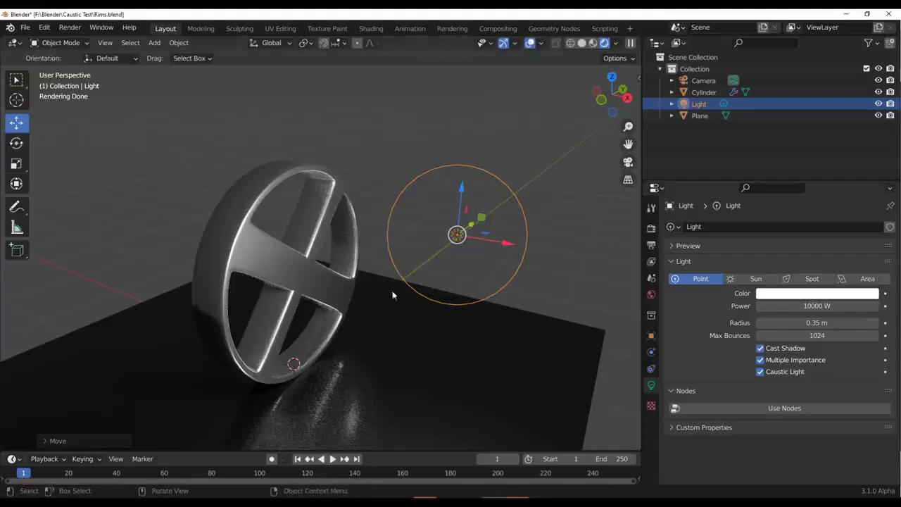
# Step: In Blender, open the recent file Cup and cubes.blend, discarding the unsaved changes to Rims.blend
pyautogui.click(24, 26)
pyautogui.moveTo(69, 88)
pyautogui.moveTo(55, 65)
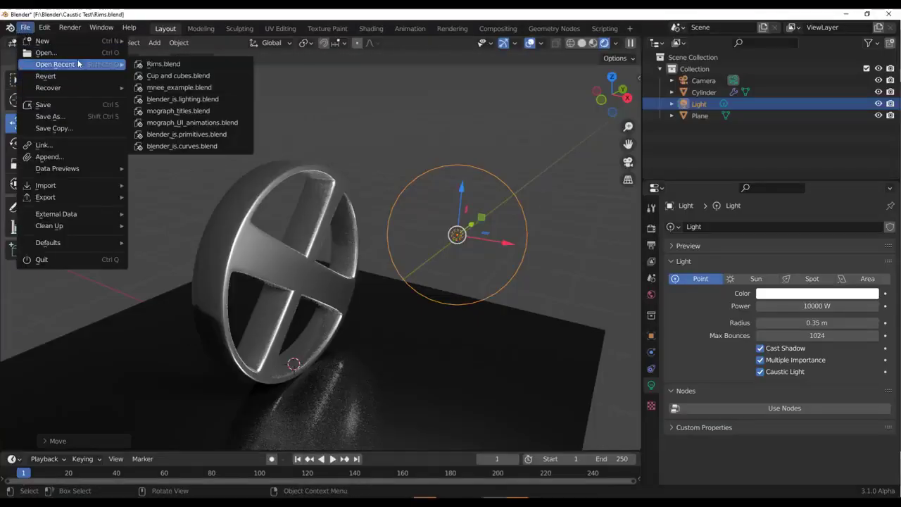
pyautogui.click(169, 63)
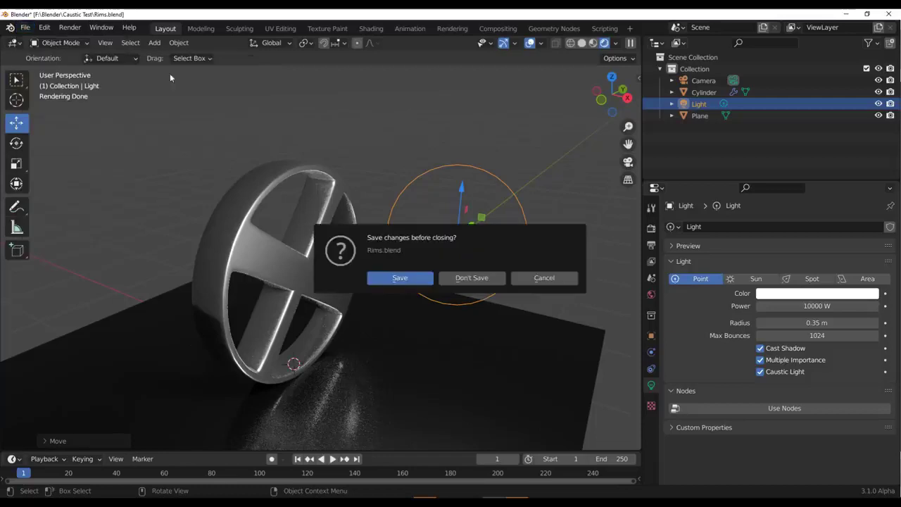
pyautogui.click(478, 279)
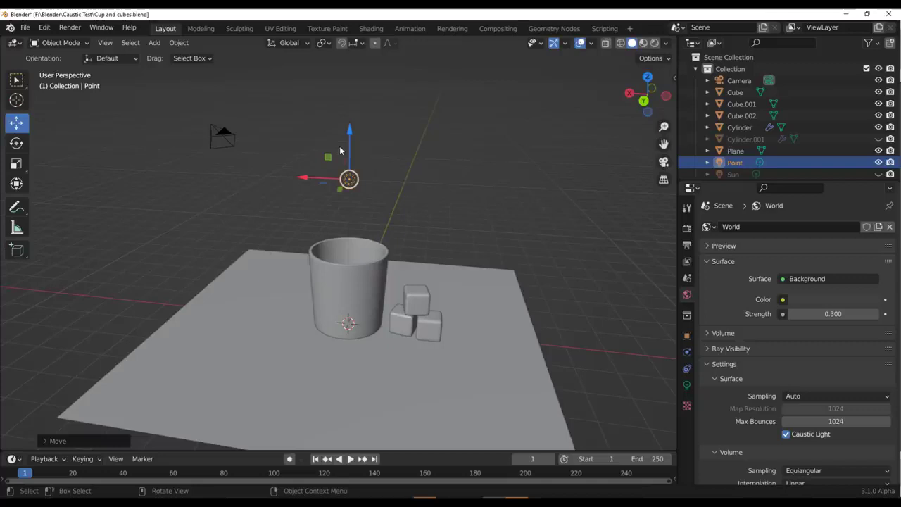
pyautogui.click(372, 285)
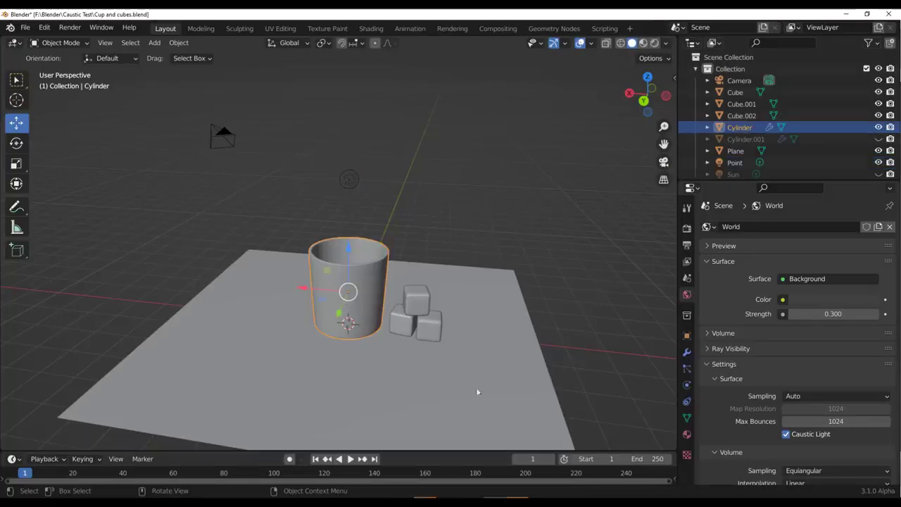
pyautogui.scroll(-4, 803, 421)
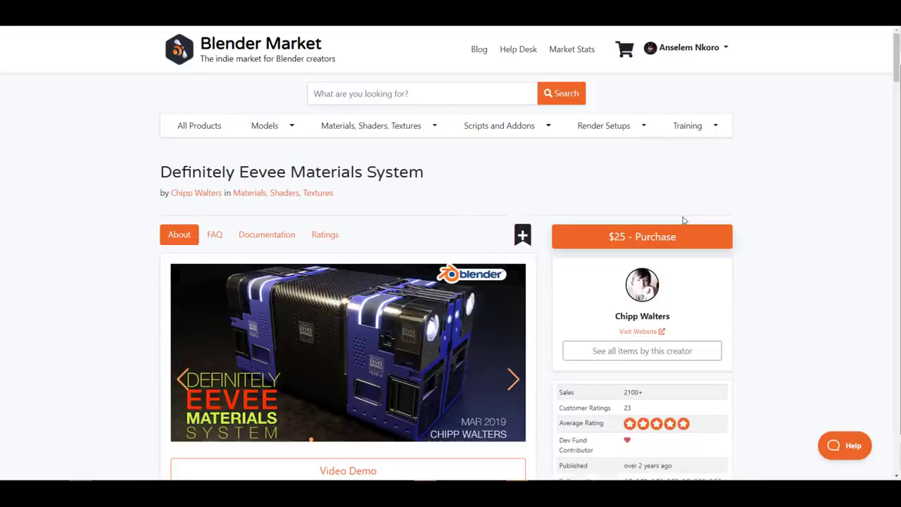
pyautogui.scroll(-1, 733, 228)
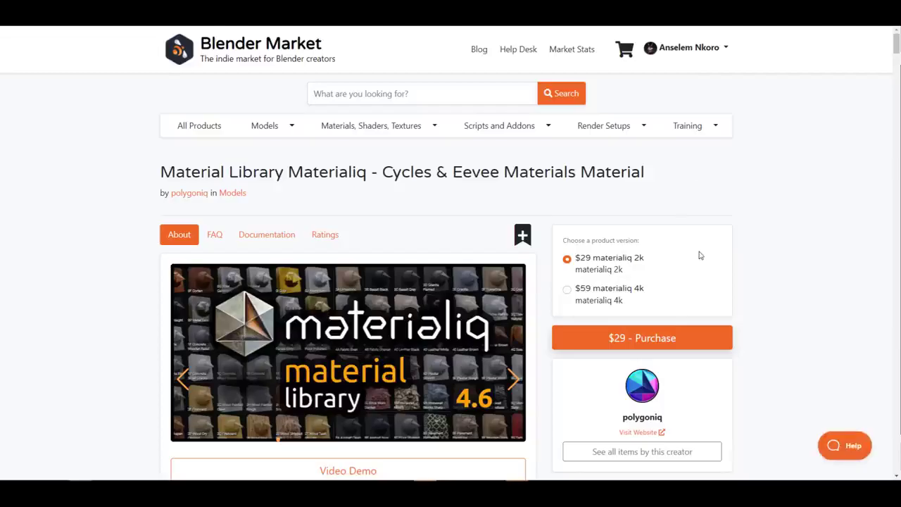
pyautogui.scroll(-2, 700, 256)
pyautogui.scroll(2, 699, 256)
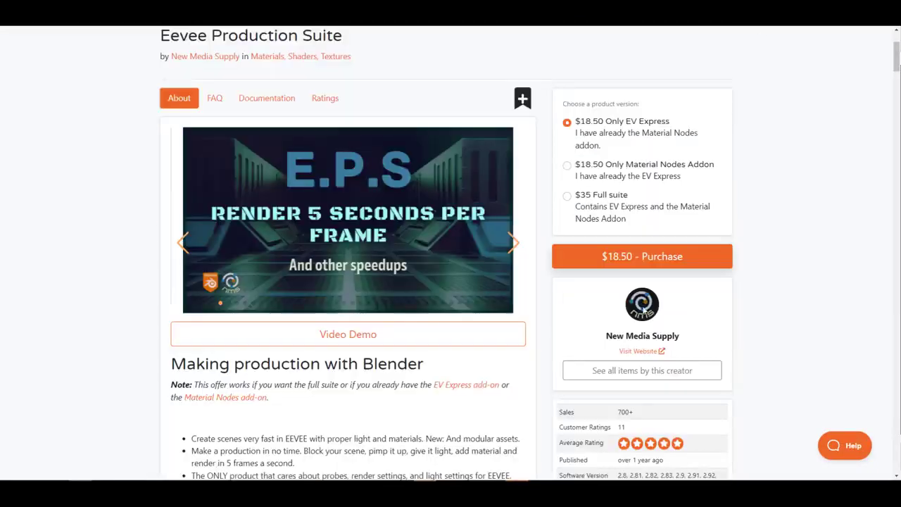
pyautogui.scroll(2, 643, 308)
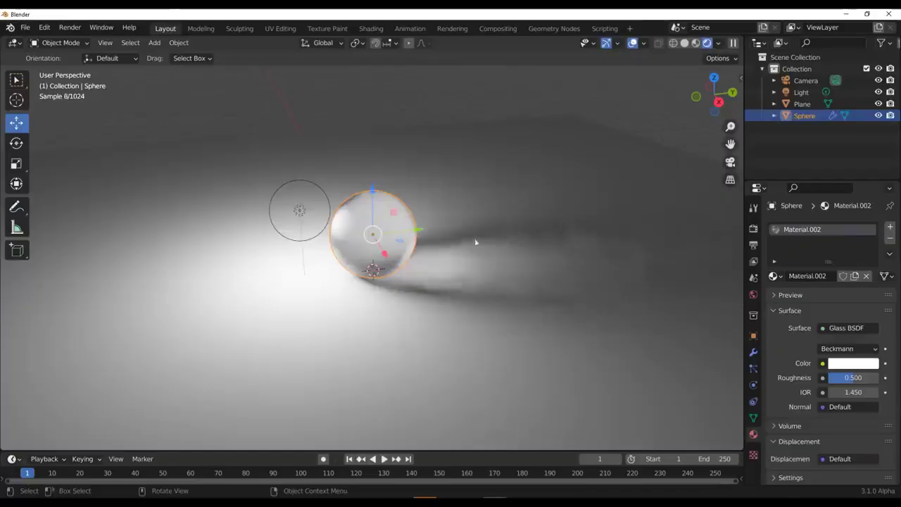
# Step: Move the point light upward so that it sits above and beside the glass sphere
pyautogui.click(302, 209)
pyautogui.moveTo(302, 209); pyautogui.dragTo(314, 145)
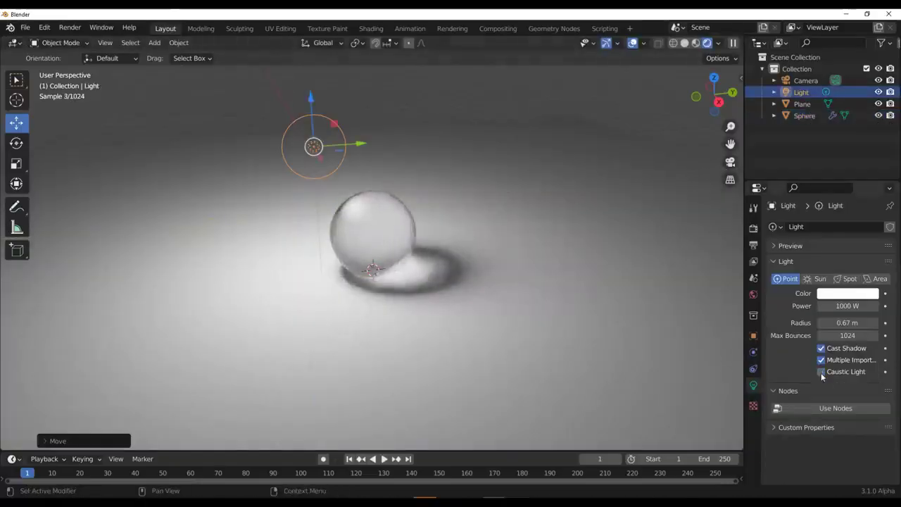
# Step: Enable Caustic Caster in the glass sphere's object shading settings
pyautogui.click(395, 235)
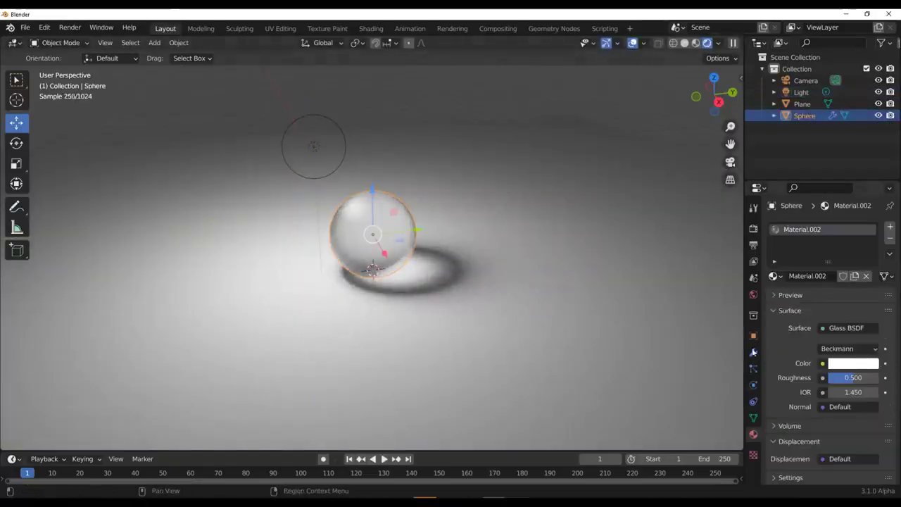
pyautogui.click(753, 336)
pyautogui.scroll(-6, 817, 352)
pyautogui.click(826, 399)
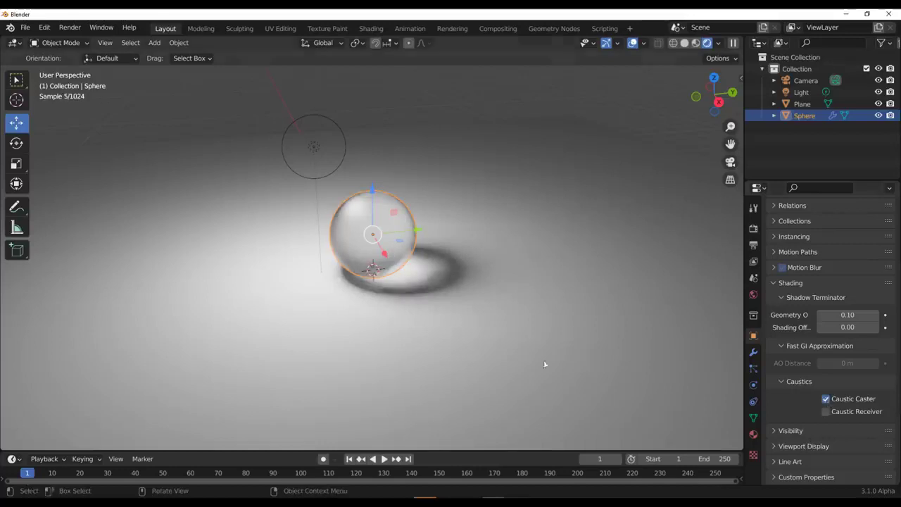
# Step: Select the floor plane and return to the point light above the sphere to reach its light settings
pyautogui.click(312, 147)
pyautogui.click(602, 402)
pyautogui.click(308, 149)
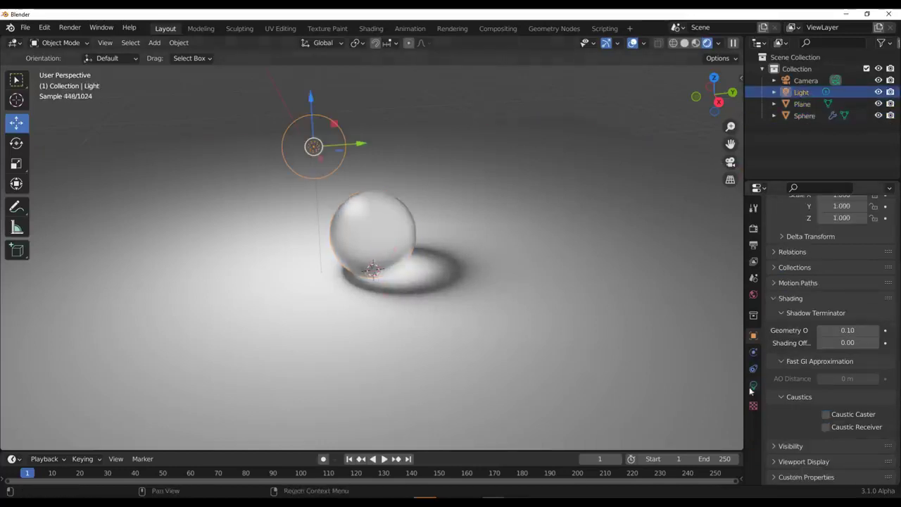